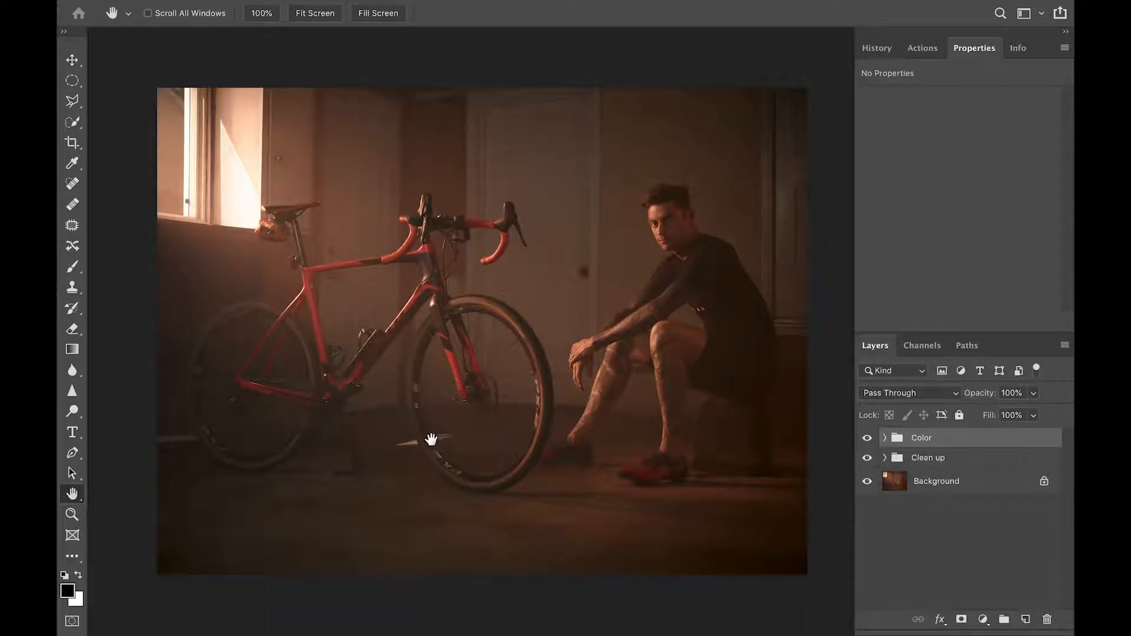
Switch from the Hand tool to the Pen tool in Path mode
{"action": "key", "text": "p"}
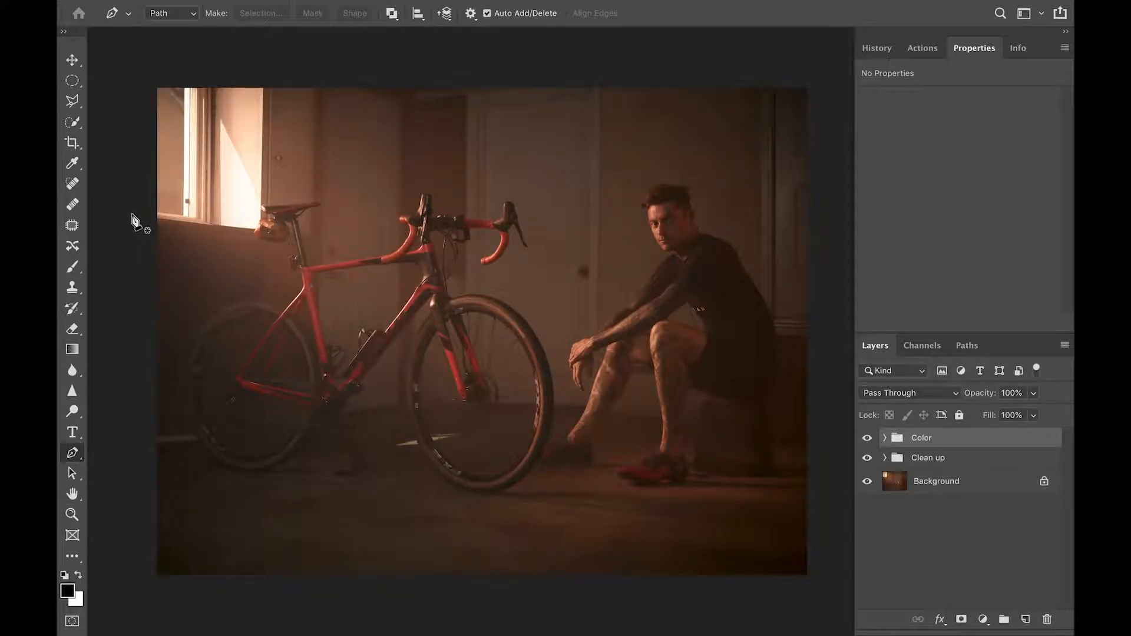
Draw a closed four-corner wedge path from the window down past the front wheel
{"action": "left_click", "coordinate": [109, 193]}
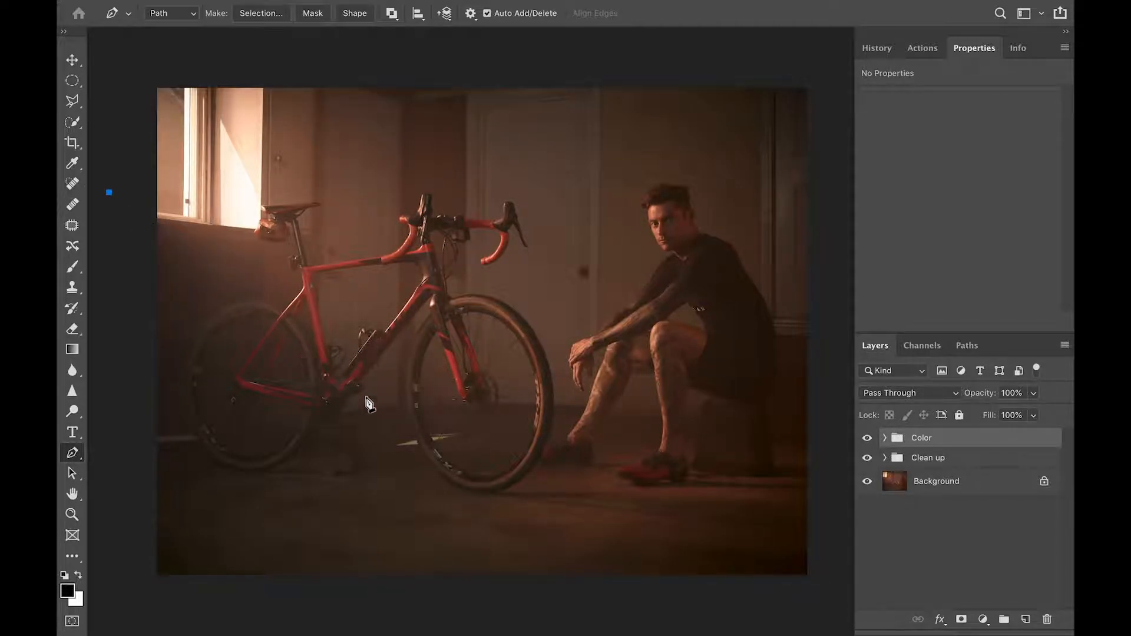
{"action": "left_click", "coordinate": [501, 527]}
{"action": "left_click", "coordinate": [615, 186]}
{"action": "left_click", "coordinate": [147, 60]}
{"action": "left_click", "coordinate": [112, 192]}
Turn the wedge path into a selection with a 5-pixel feather
{"action": "left_click", "coordinate": [255, 13]}
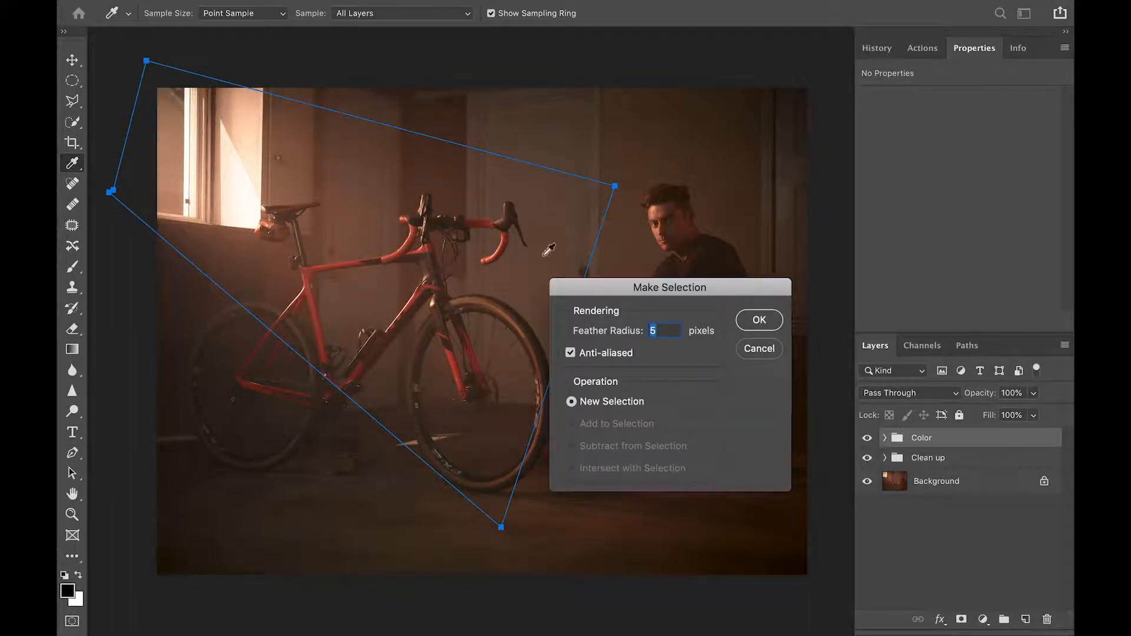
{"action": "left_click", "coordinate": [760, 321]}
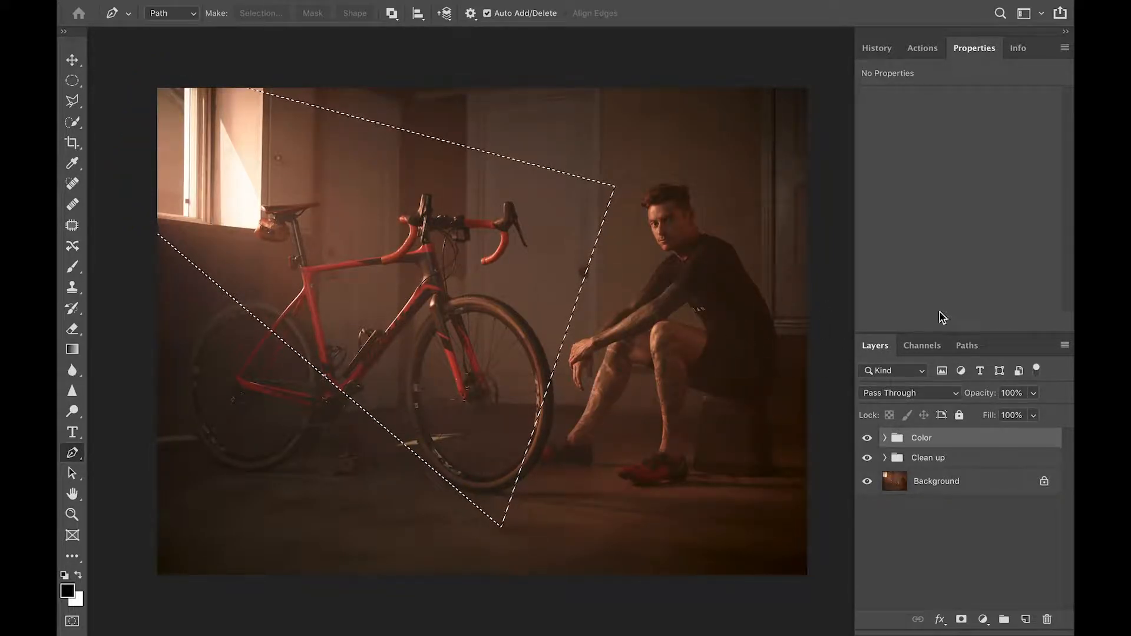
{"action": "left_click", "coordinate": [983, 619]}
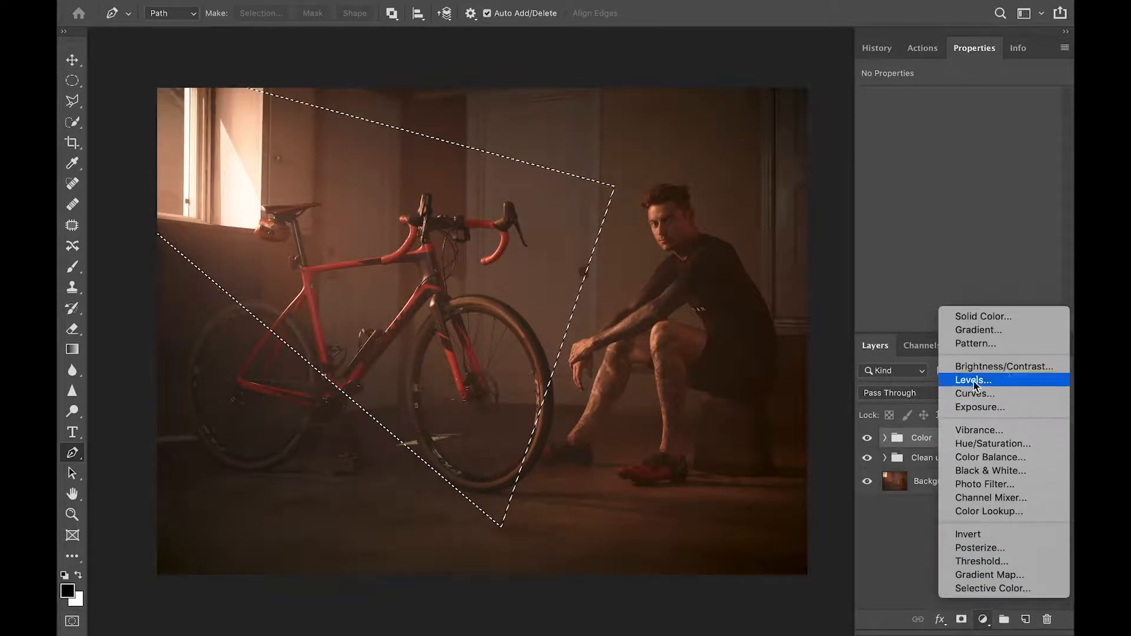
Add a Curves adjustment and raise the RGB curve to brighten the wedge area
{"action": "left_click", "coordinate": [983, 398]}
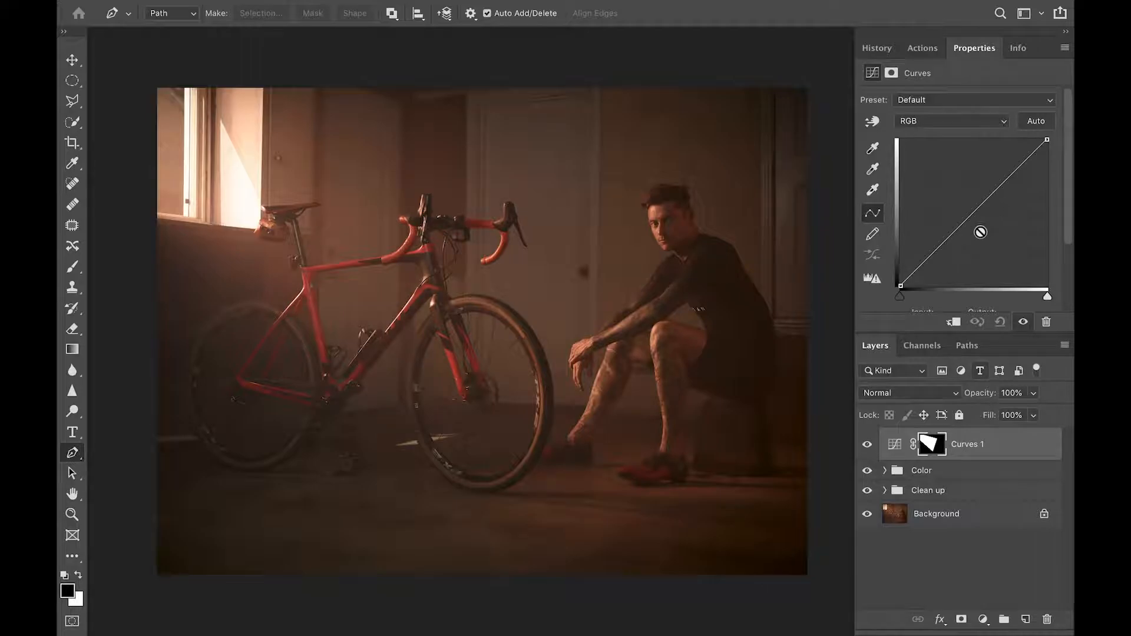
{"action": "left_click_drag", "start_coordinate": [972, 214], "coordinate": [940, 195]}
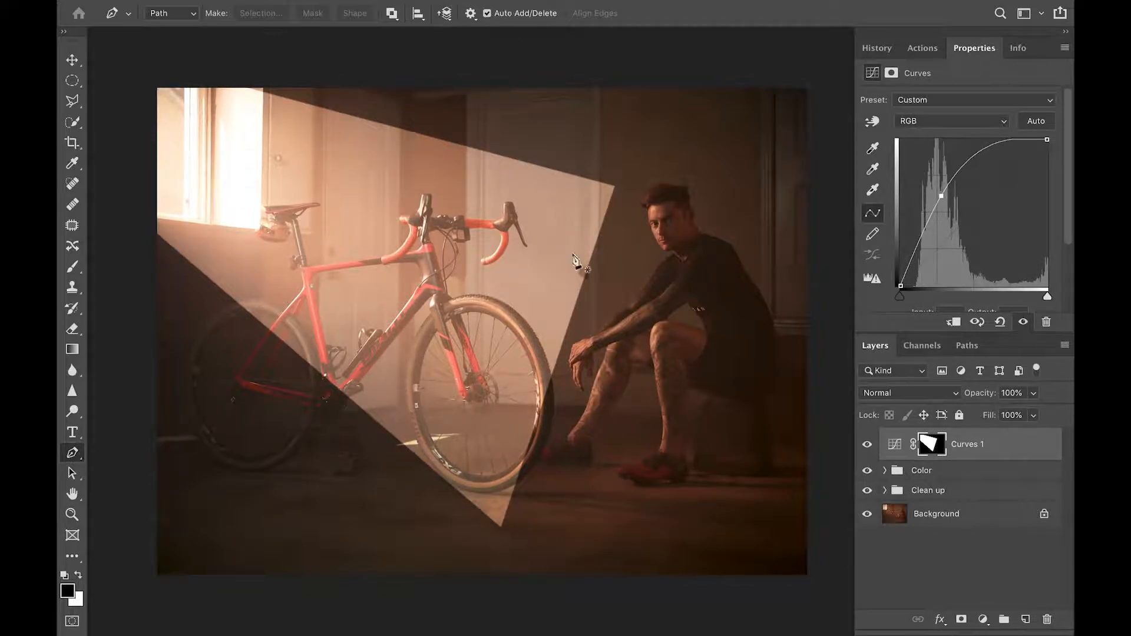
Apply a 1000-pixel Gaussian Blur to the Curves 1 mask
{"action": "key", "text": "f"}
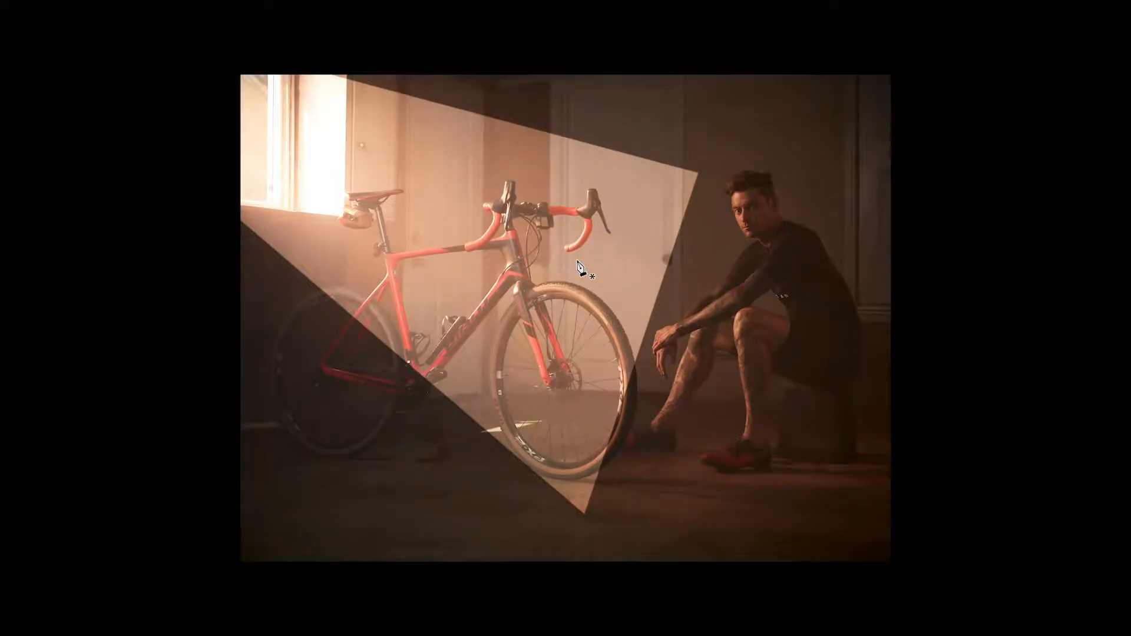
{"action": "key", "text": "f"}
{"action": "key", "text": "f"}
{"action": "mouse_move", "coordinate": [545, 5]}
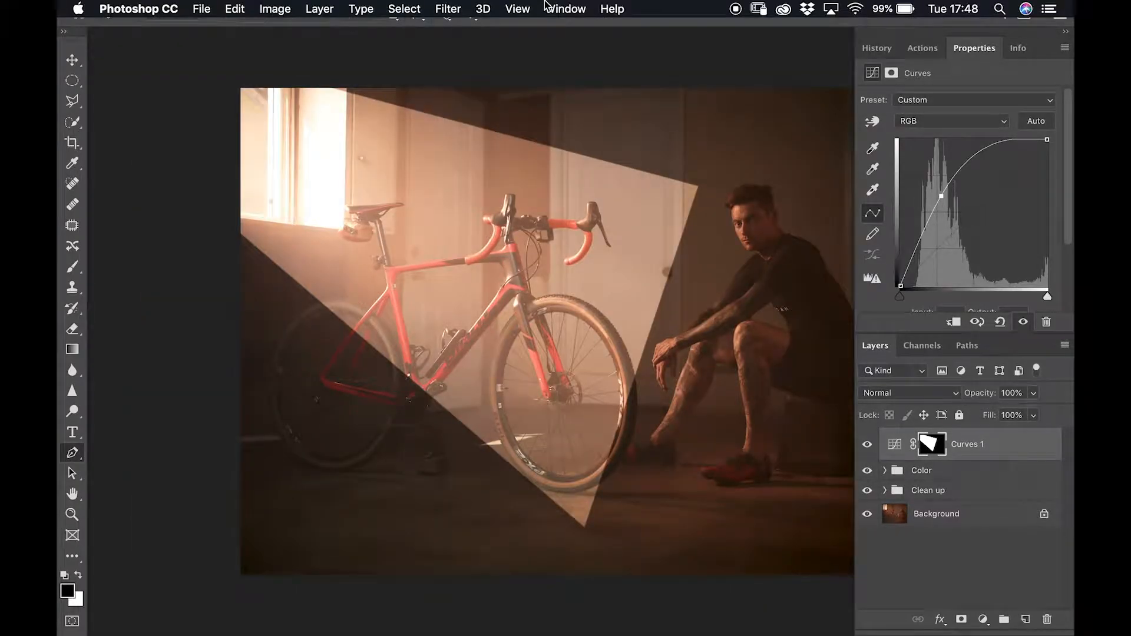
{"action": "left_click", "coordinate": [463, 9]}
{"action": "mouse_move", "coordinate": [543, 202]}
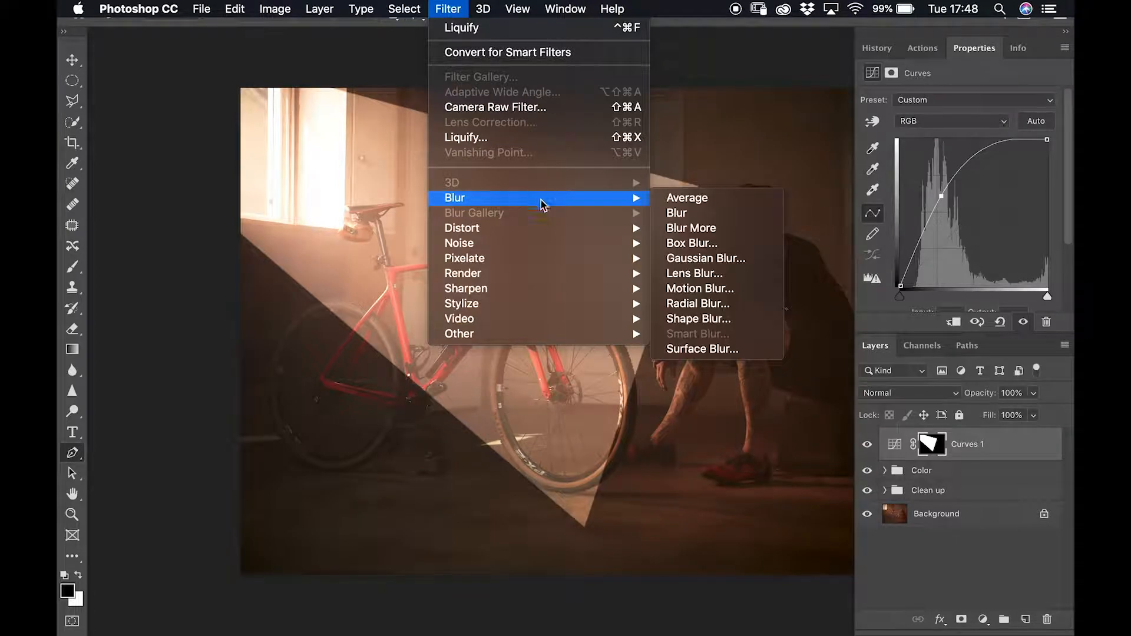
{"action": "left_click", "coordinate": [723, 259]}
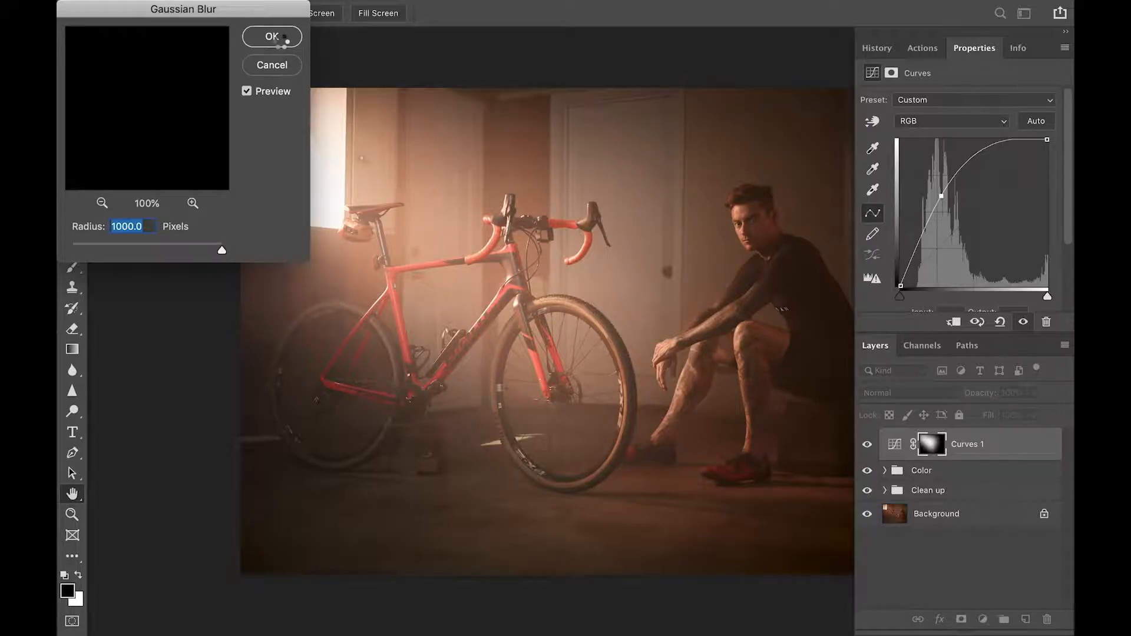
{"action": "left_click", "coordinate": [272, 38]}
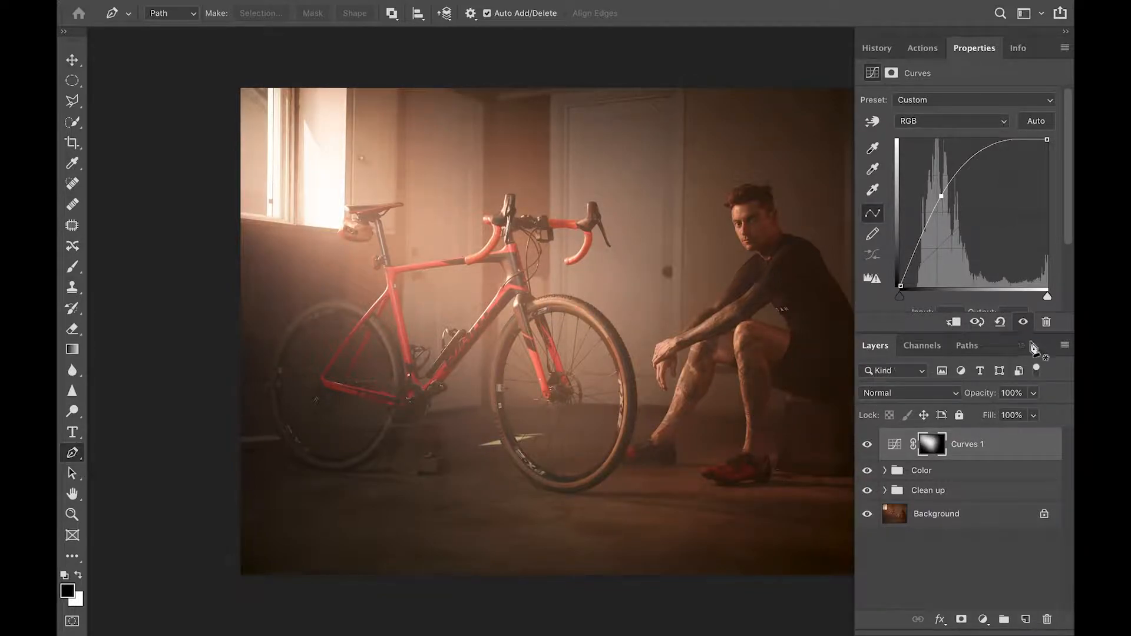
Lower Curves 1 opacity and reshape its curve points to subdue the glow
{"action": "left_click", "coordinate": [1035, 394]}
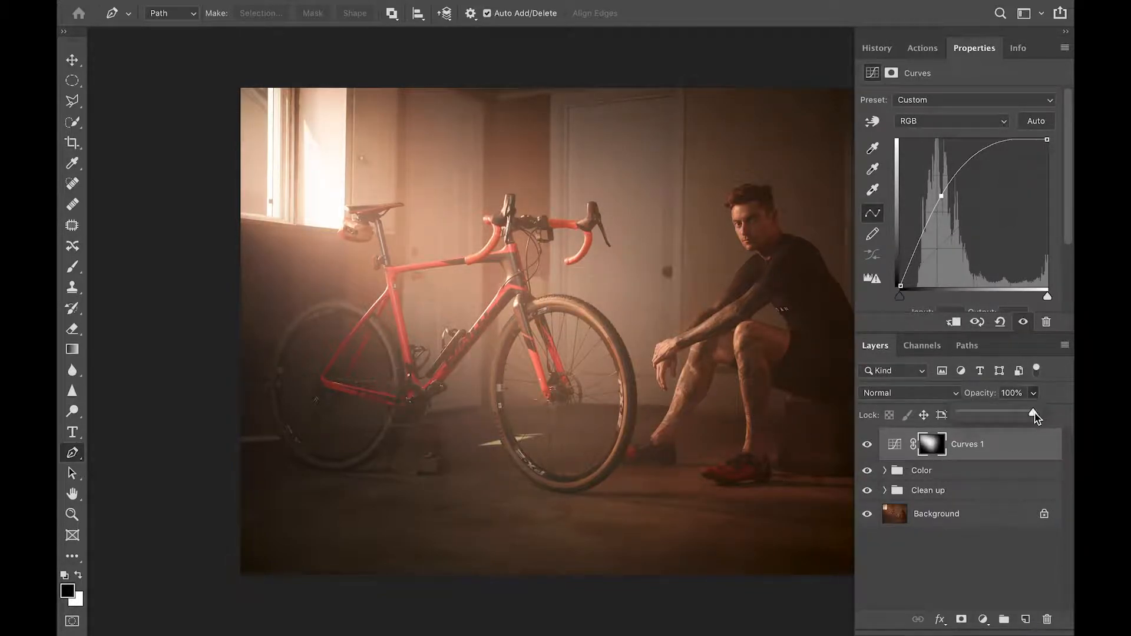
{"action": "left_click_drag", "start_coordinate": [1035, 412], "coordinate": [1004, 416]}
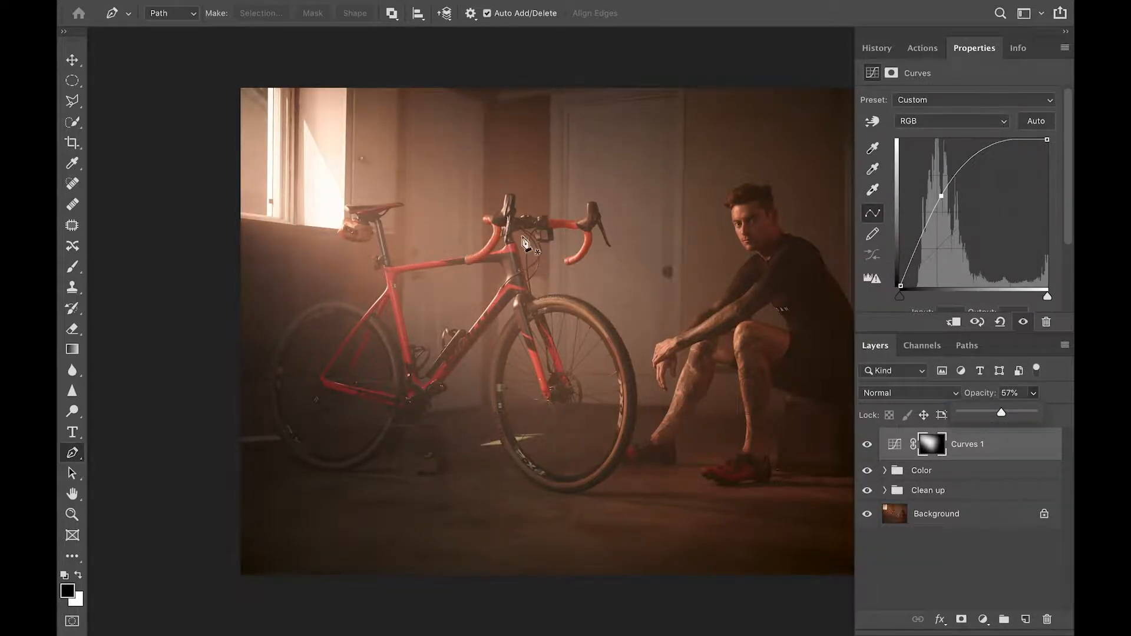
{"action": "left_click_drag", "start_coordinate": [941, 198], "coordinate": [964, 175]}
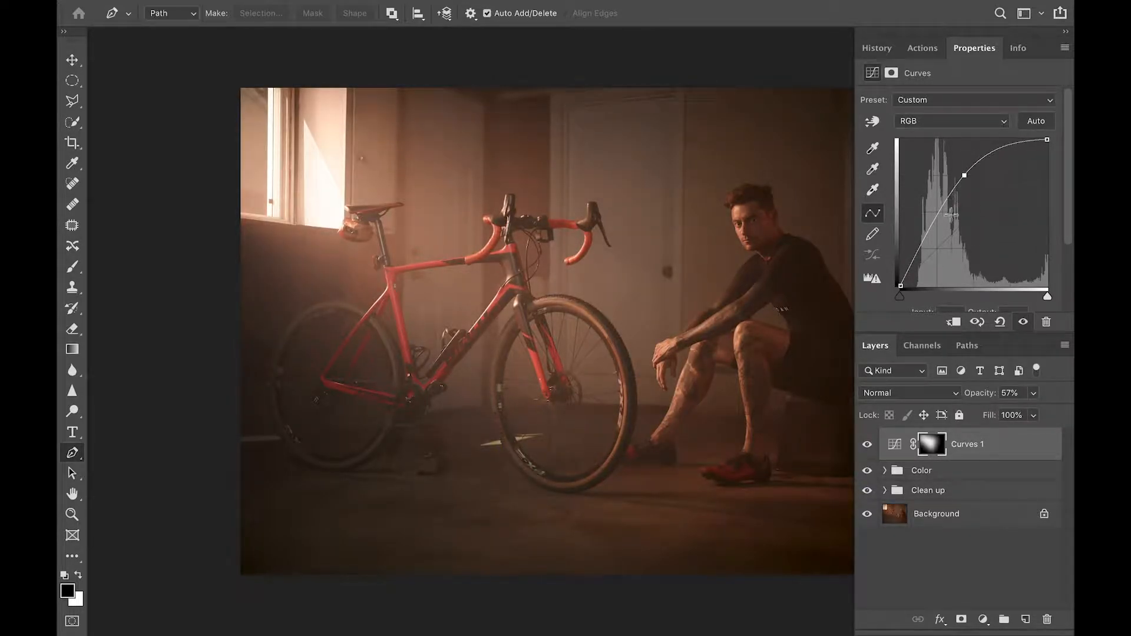
{"action": "left_click_drag", "start_coordinate": [929, 234], "coordinate": [935, 233]}
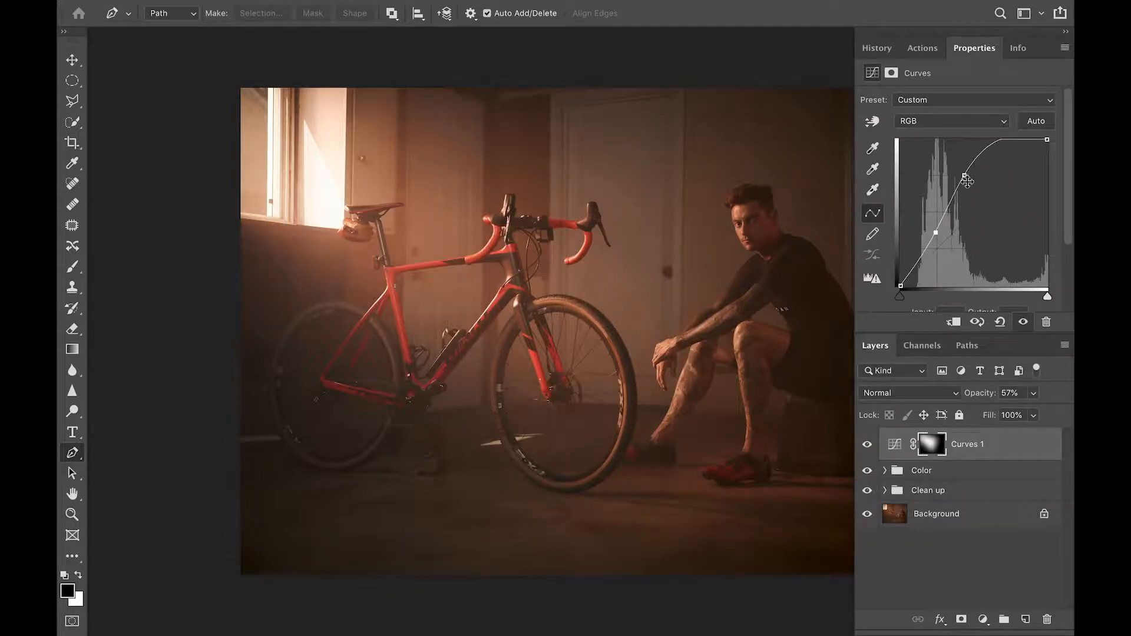
{"action": "left_click_drag", "start_coordinate": [967, 182], "coordinate": [967, 177]}
Toggle Curves 1 on and off to compare, then set its opacity to 51%
{"action": "left_click", "coordinate": [867, 445]}
{"action": "left_click", "coordinate": [867, 445]}
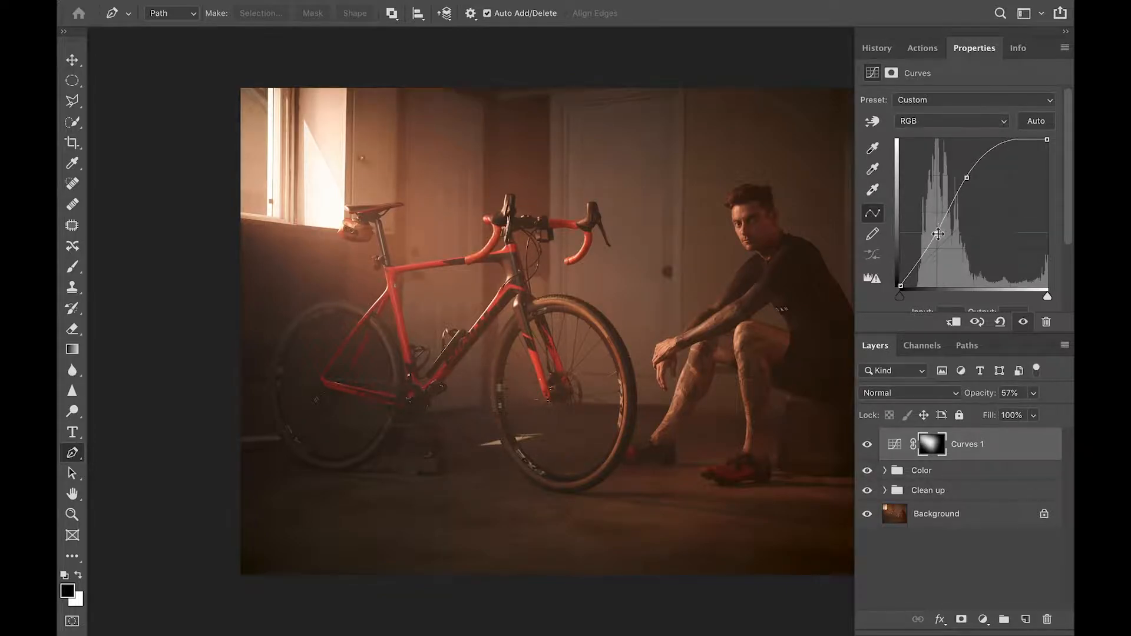
{"action": "left_click", "coordinate": [874, 448]}
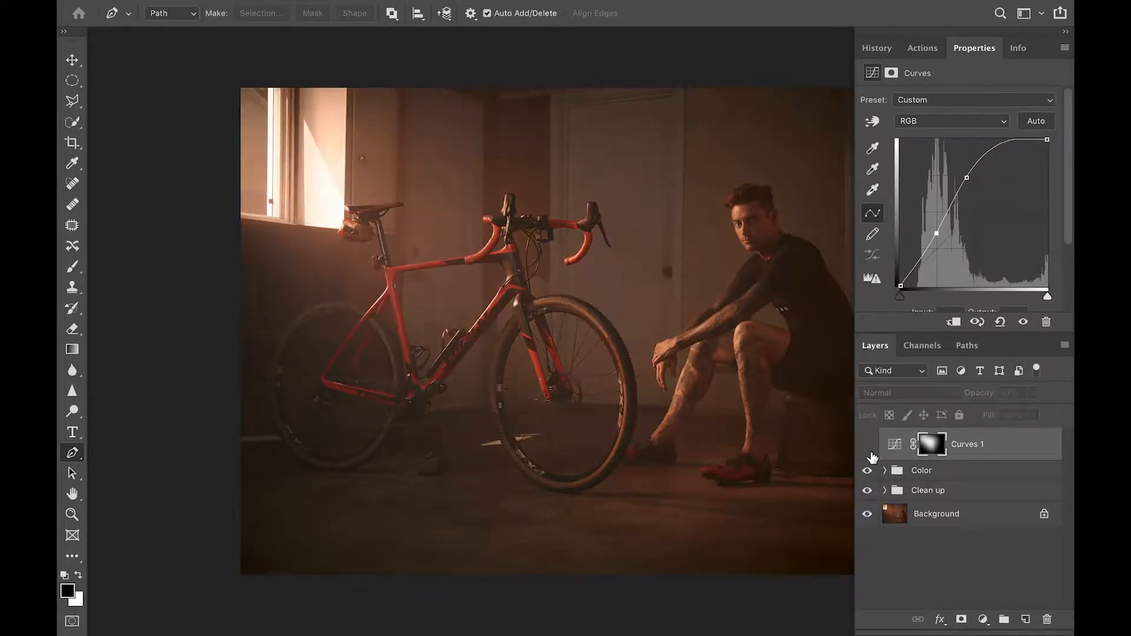
{"action": "left_click", "coordinate": [873, 448]}
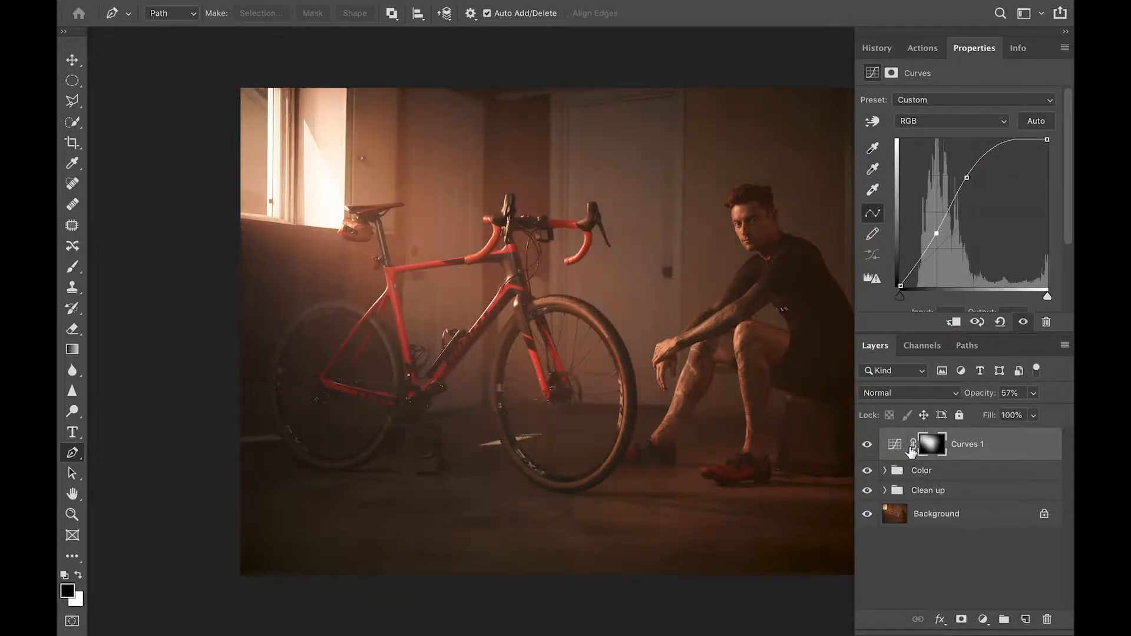
{"action": "left_click", "coordinate": [1032, 394]}
{"action": "left_click_drag", "start_coordinate": [1033, 410], "coordinate": [1029, 411]}
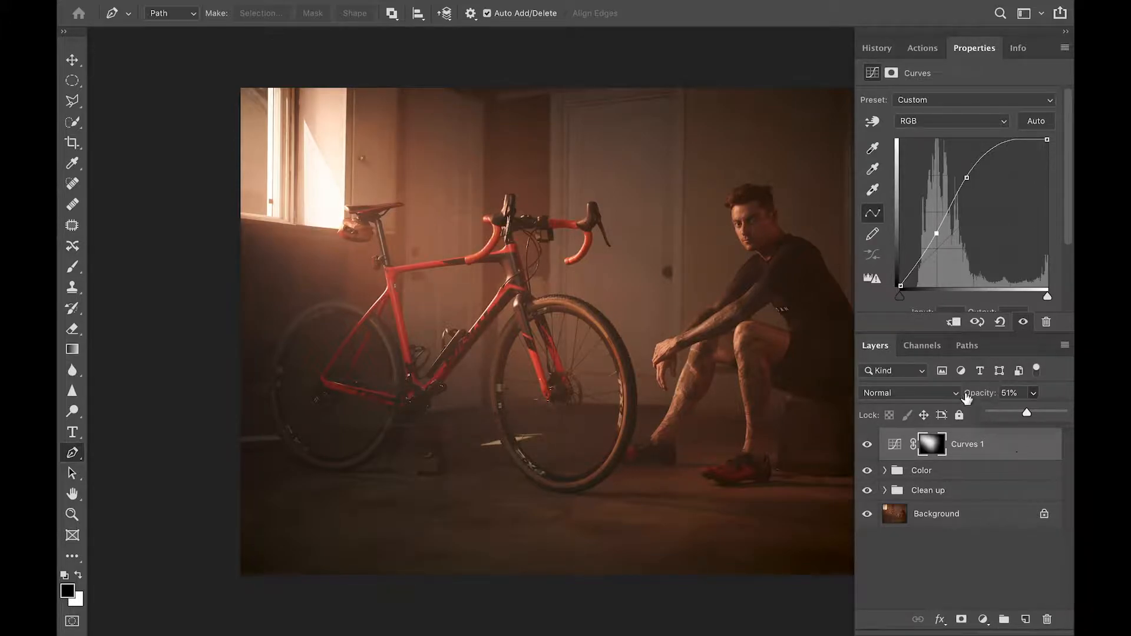
{"action": "left_click", "coordinate": [983, 620]}
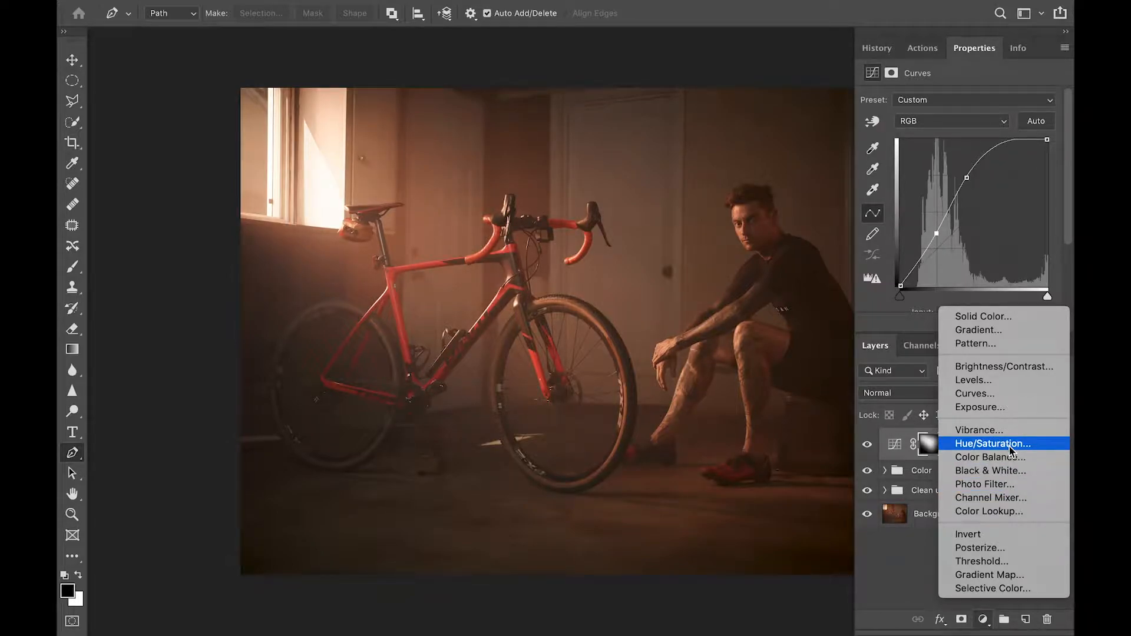
Add a Hue/Saturation layer clipped to Curves 1 with saturation at -9
{"action": "left_click", "coordinate": [1072, 408]}
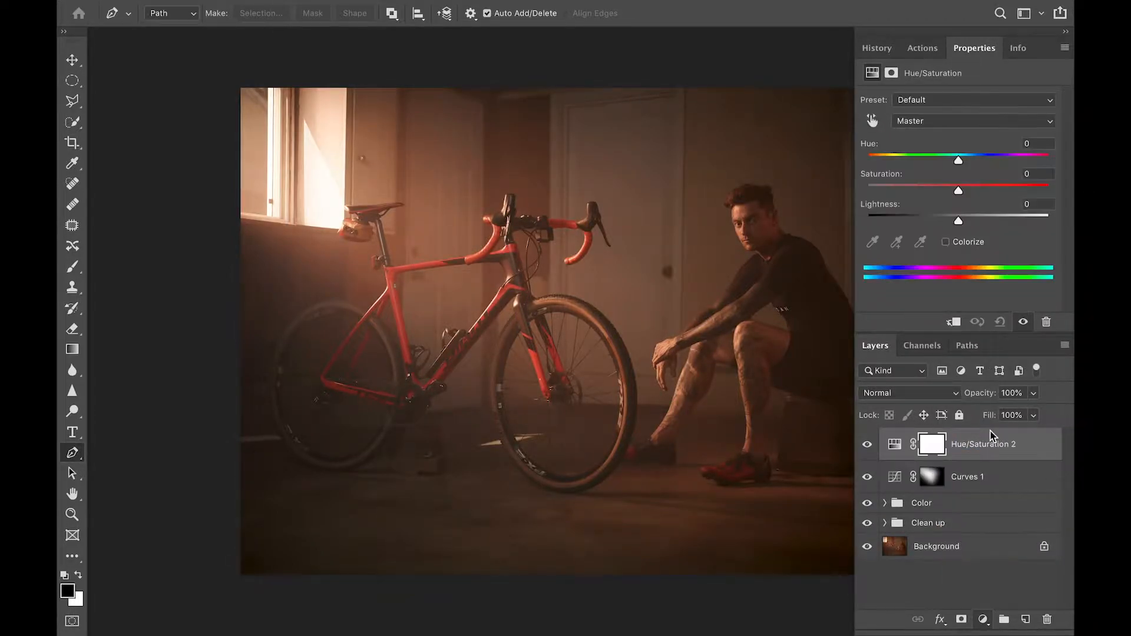
{"action": "right_click", "coordinate": [978, 450]}
{"action": "left_click", "coordinate": [894, 633]}
{"action": "right_click", "coordinate": [993, 450]}
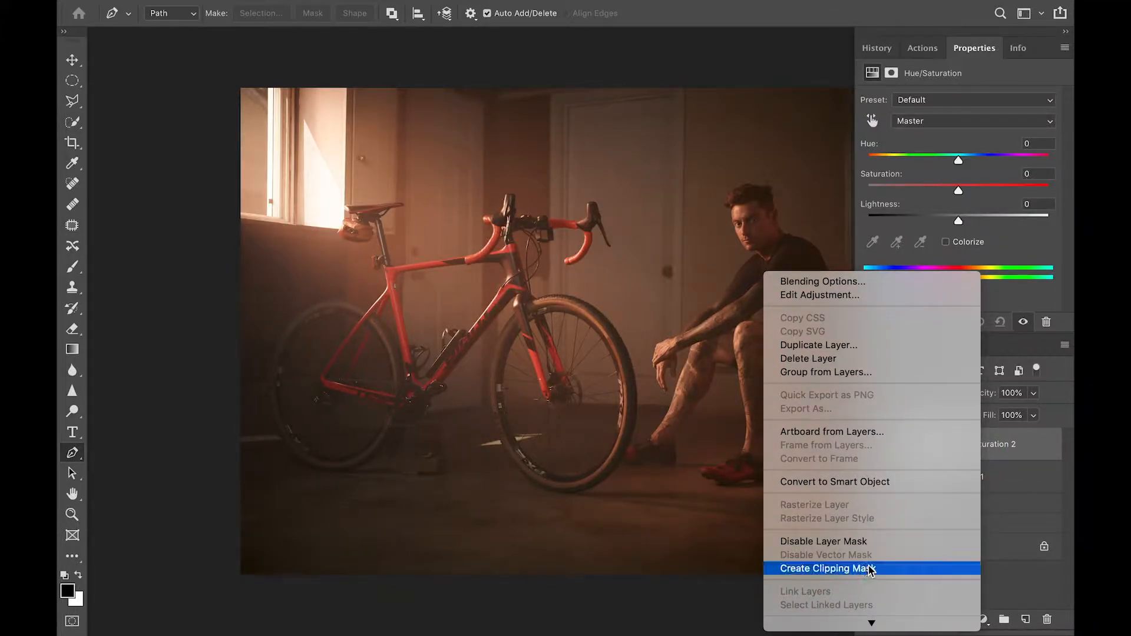
{"action": "left_click", "coordinate": [864, 570]}
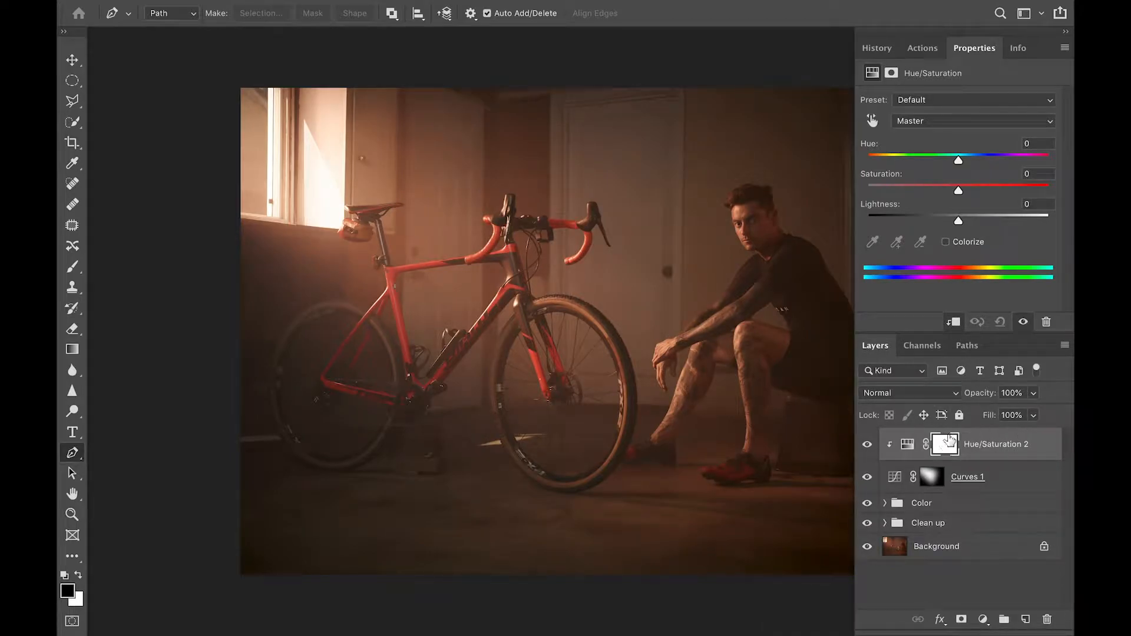
{"action": "left_click", "coordinate": [1024, 482]}
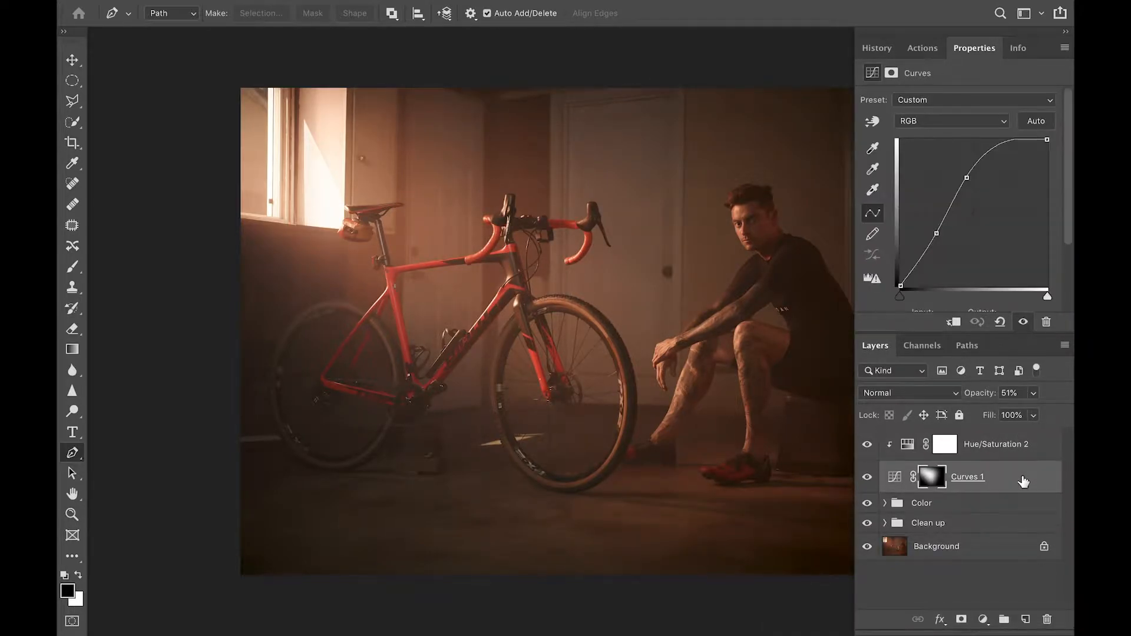
{"action": "left_click", "coordinate": [993, 446]}
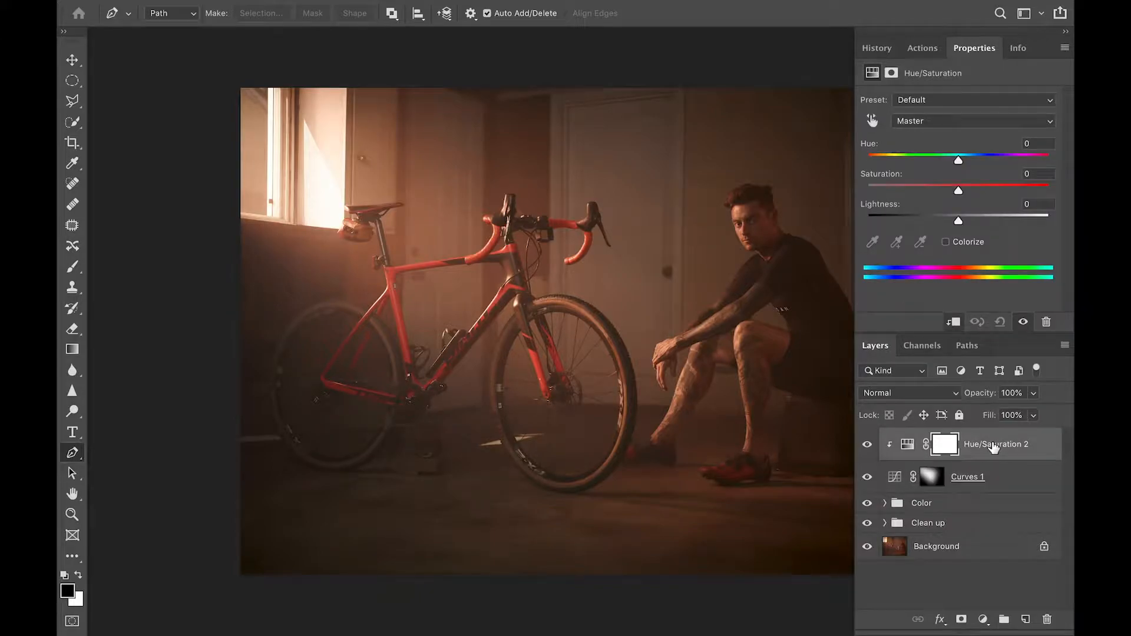
{"action": "left_click", "coordinate": [970, 484]}
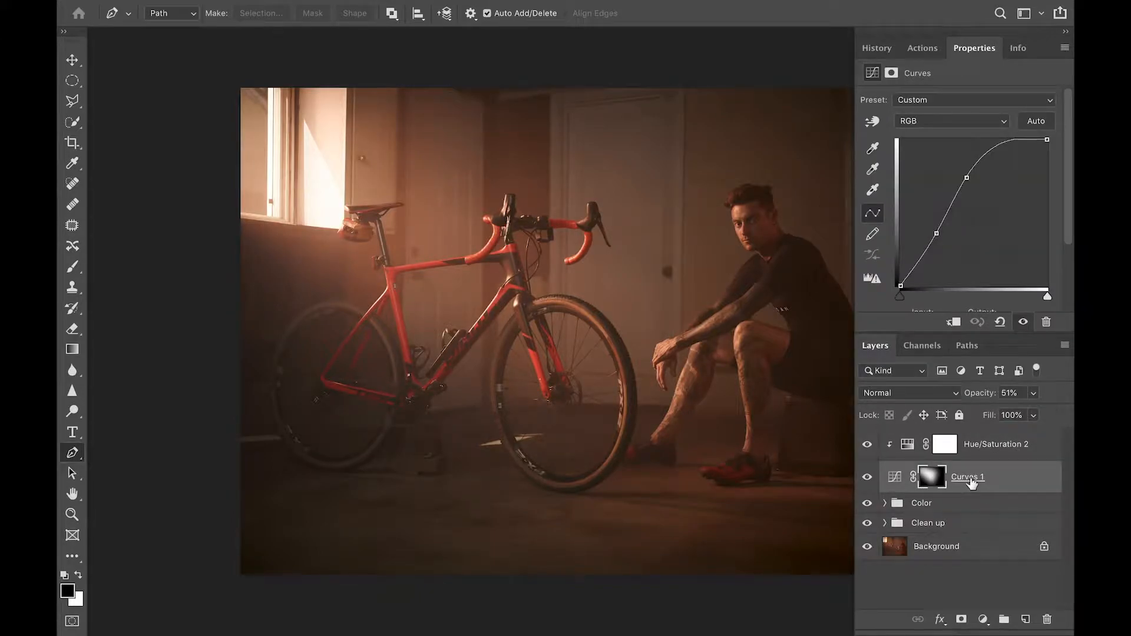
{"action": "left_click", "coordinate": [990, 449]}
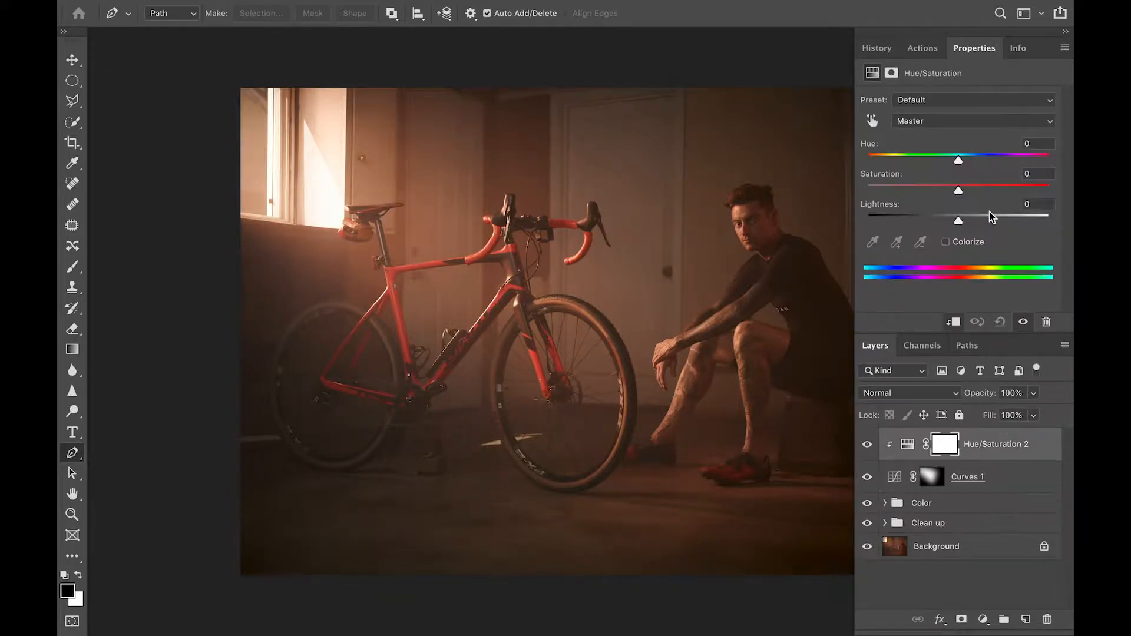
{"action": "mouse_move", "coordinate": [959, 192]}
{"action": "left_mouse_down"}
{"action": "mouse_move", "coordinate": [943, 190]}
{"action": "mouse_move", "coordinate": [952, 192]}
{"action": "left_mouse_up"}
Rename the Curves 1 layer to Flare
{"action": "double_click", "coordinate": [981, 479]}
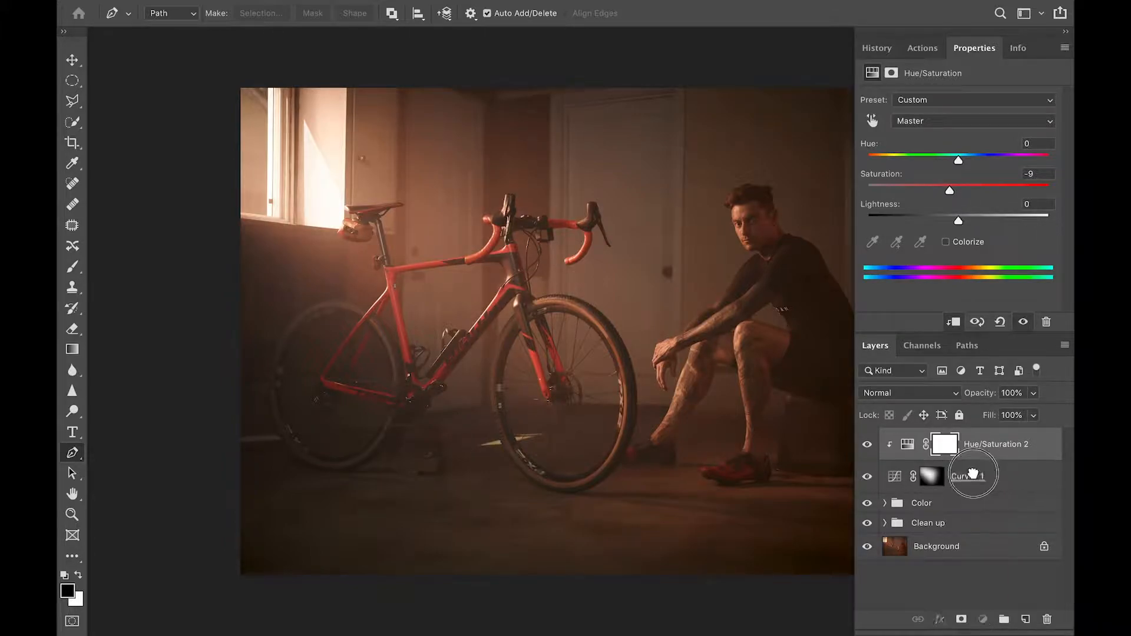
{"action": "type", "text": "H"}
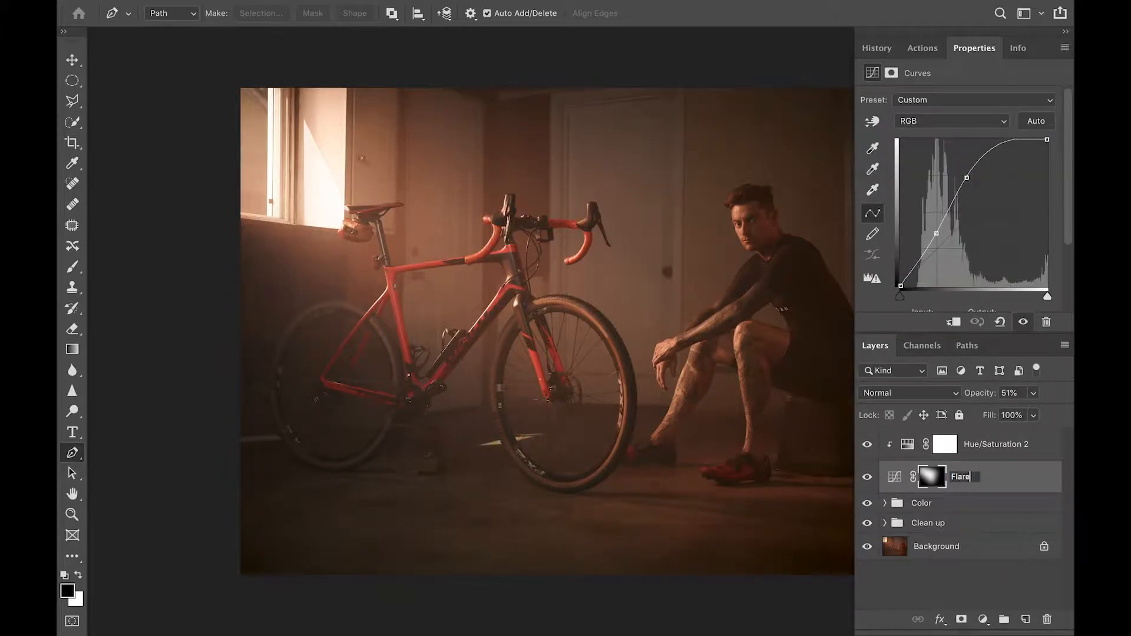
{"action": "key", "text": "Return"}
{"action": "left_click", "coordinate": [1014, 439]}
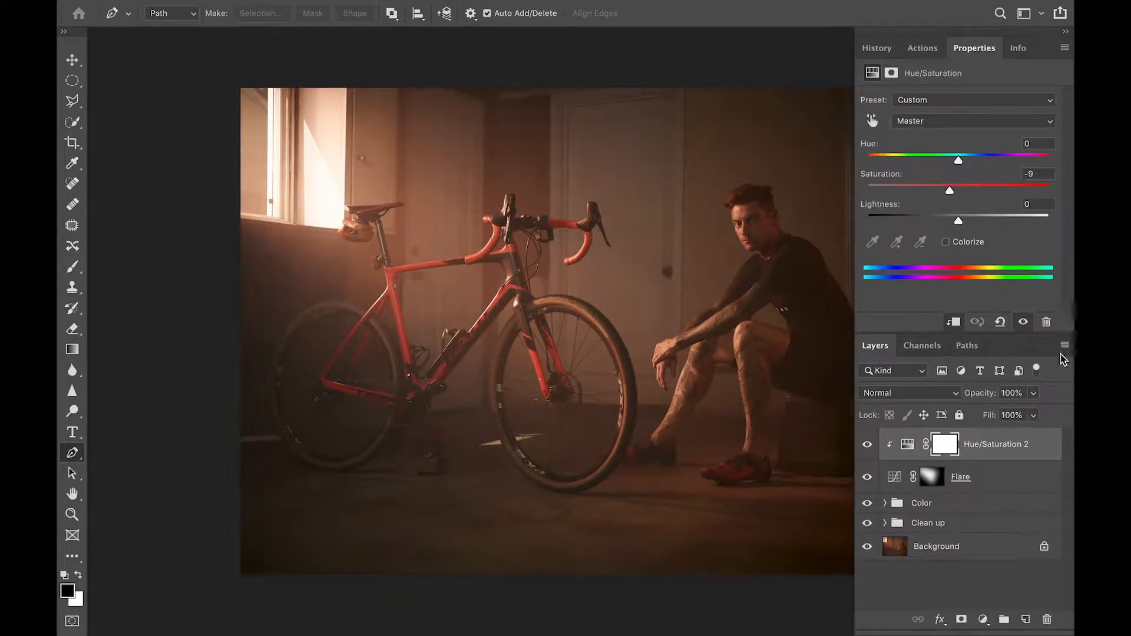
Add a new Soft Light layer filled with 50% gray
{"action": "left_click", "coordinate": [1027, 620]}
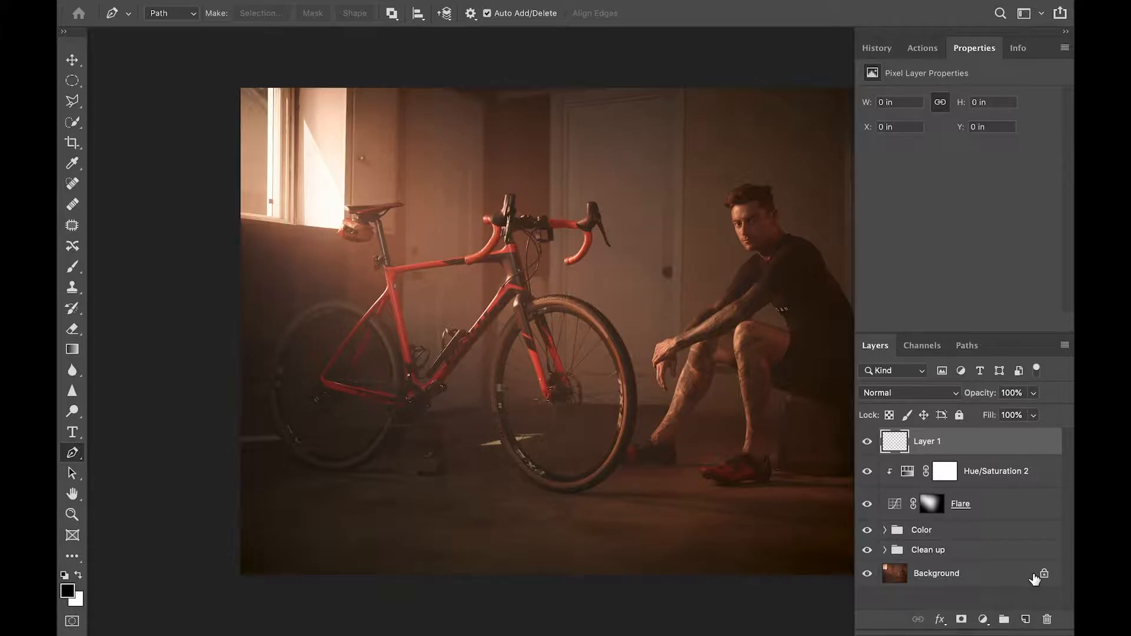
{"action": "left_click", "coordinate": [936, 393]}
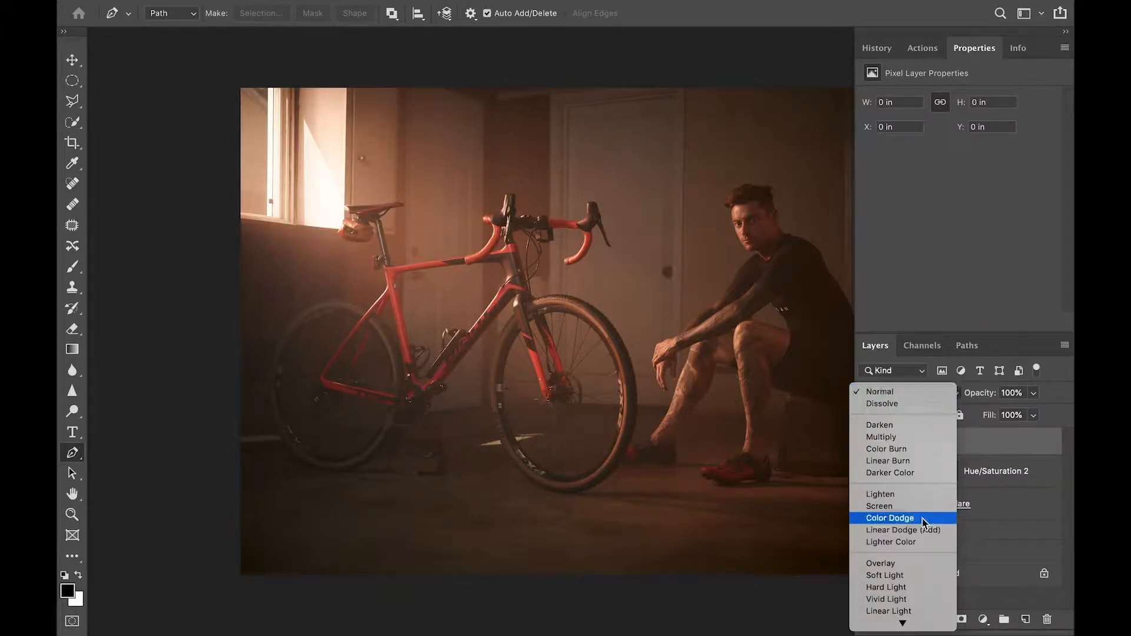
{"action": "left_click", "coordinate": [900, 580]}
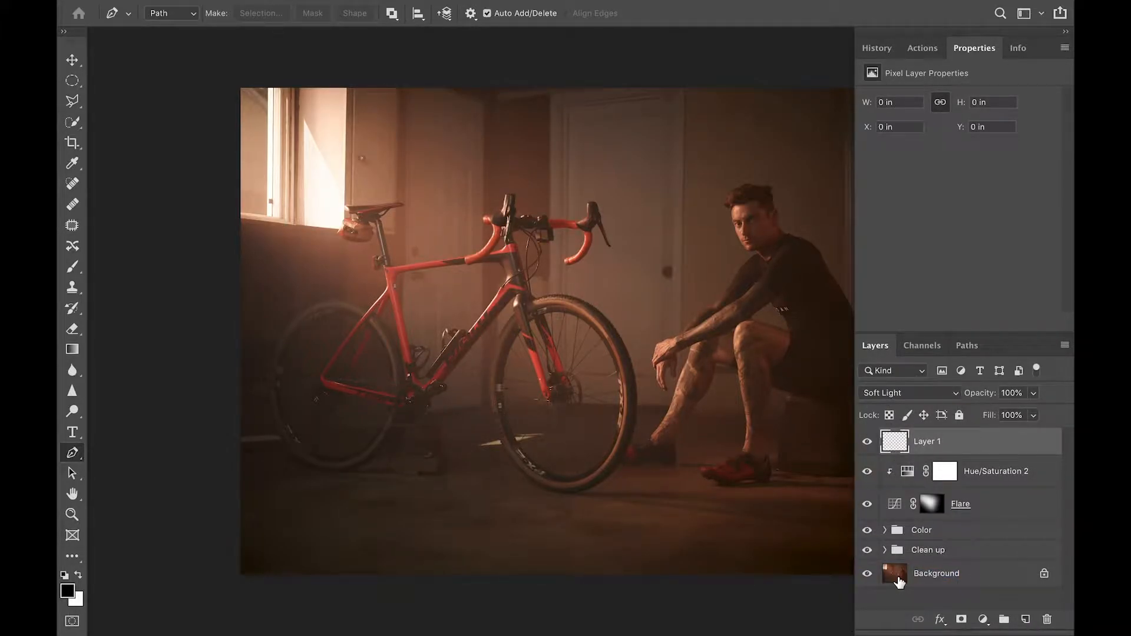
{"action": "key", "text": "shift+F5"}
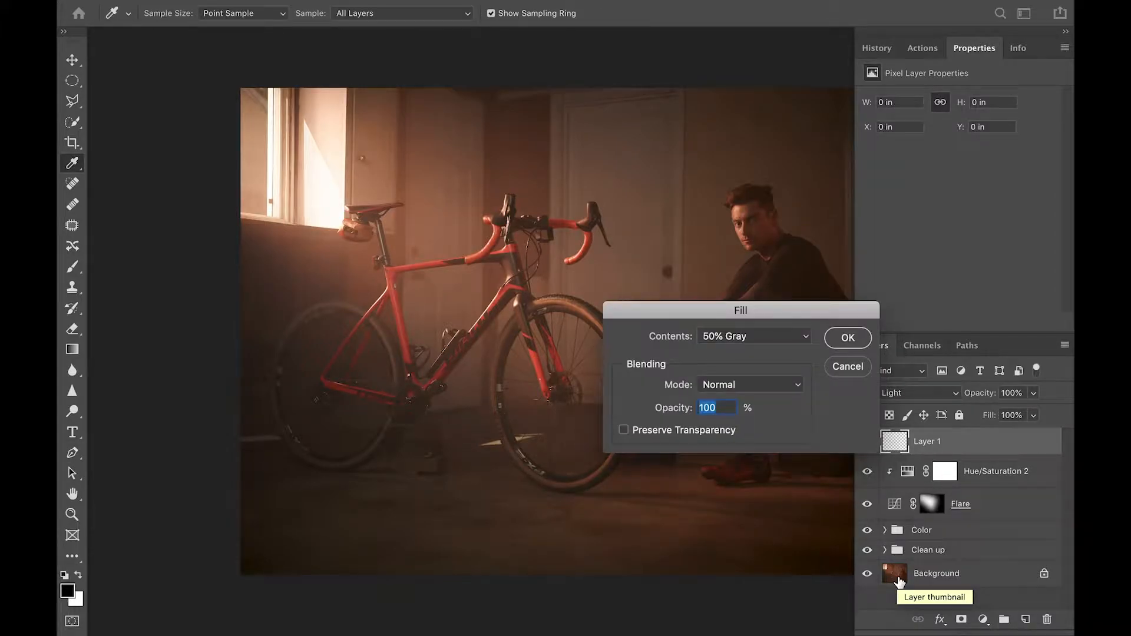
{"action": "left_click", "coordinate": [848, 338]}
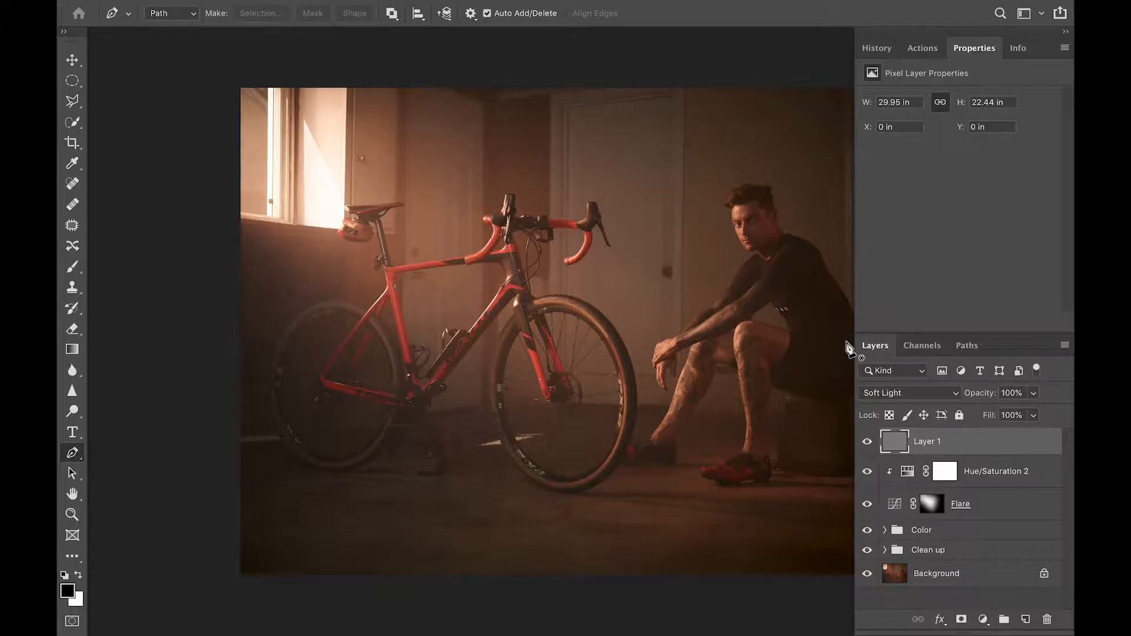
With the Dodge tool at 6% midtones, lighten both knees and the shin tattoo lines
{"action": "key", "text": "o"}
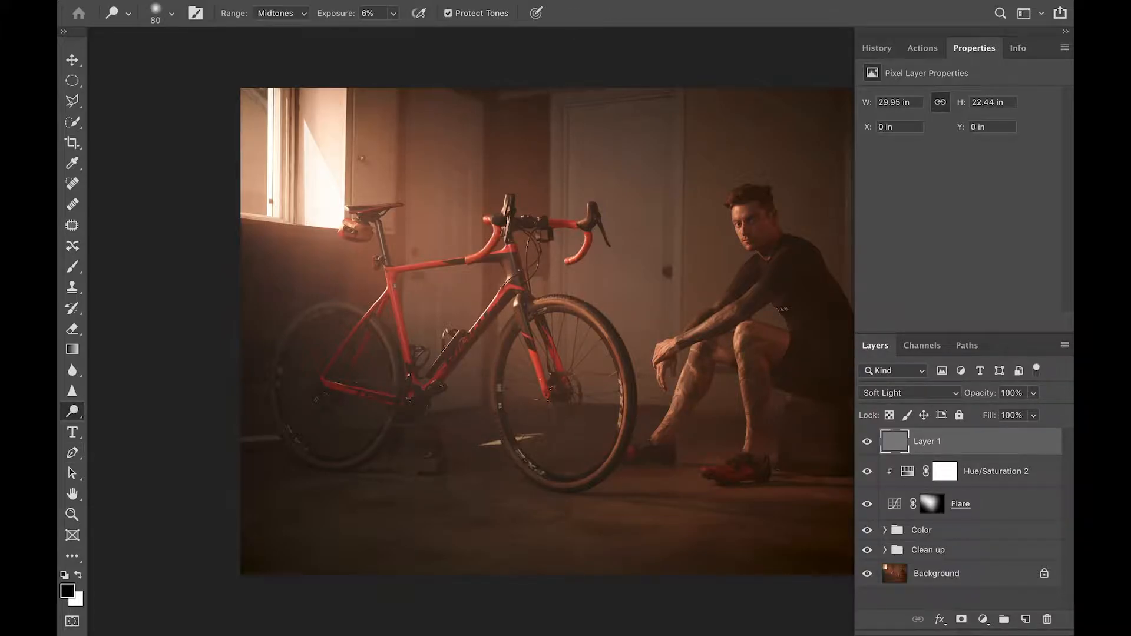
{"action": "left_click_drag", "start_coordinate": [636, 331], "coordinate": [593, 387]}
{"action": "key", "text": "super+plus"}
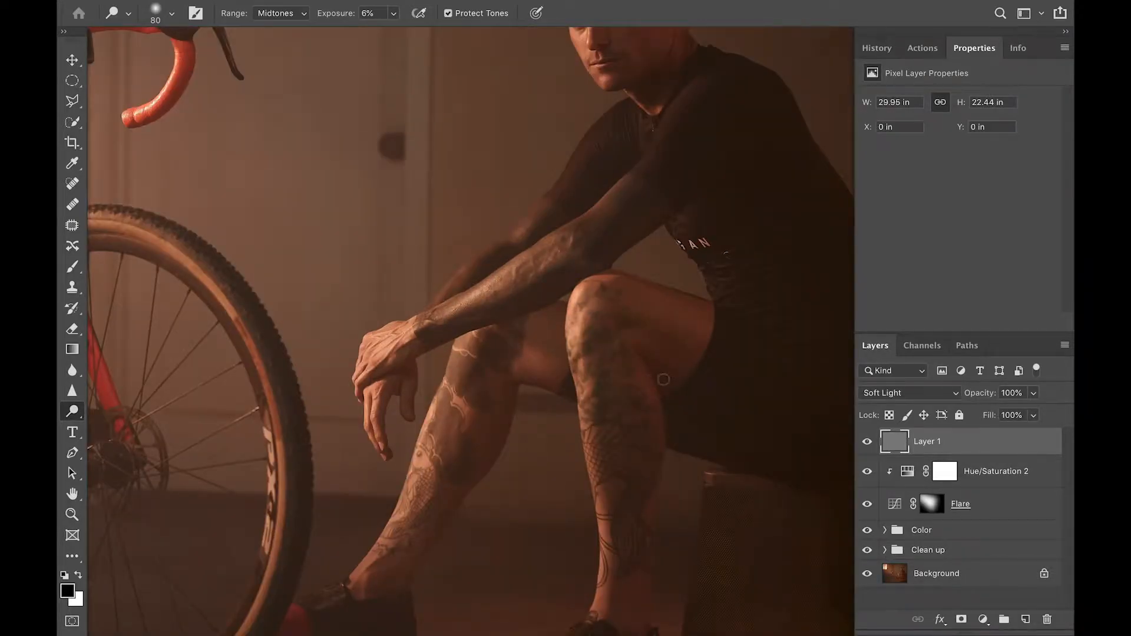
{"action": "key", "text": "super+plus"}
{"action": "key", "text": "]"}
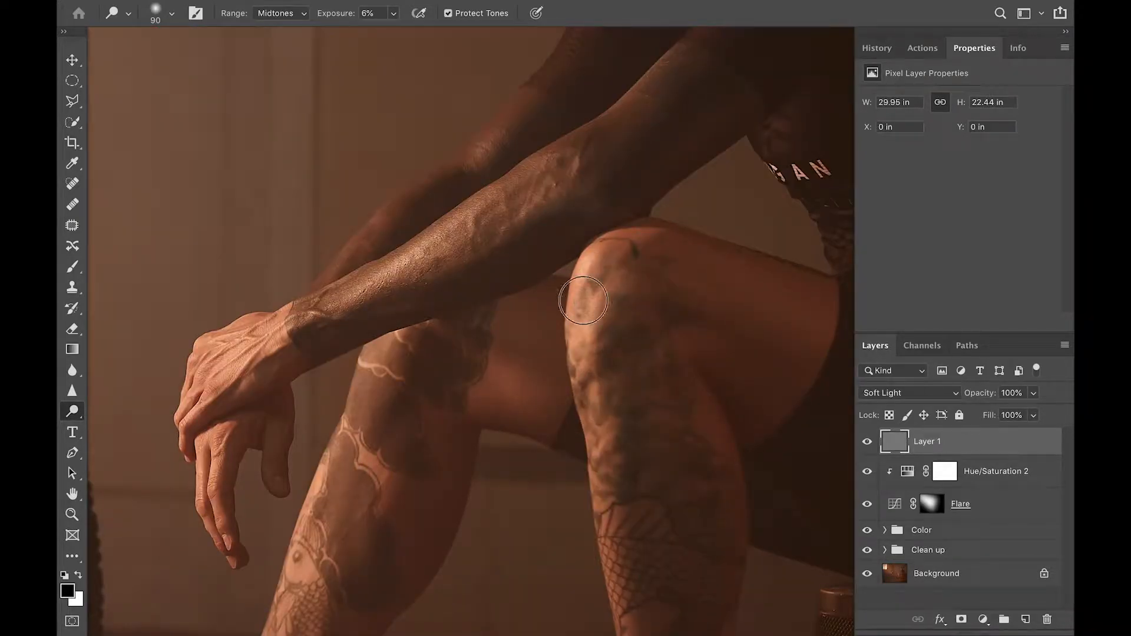
{"action": "mouse_move", "coordinate": [580, 301]}
{"action": "left_mouse_down"}
{"action": "mouse_move", "coordinate": [585, 314]}
{"action": "mouse_move", "coordinate": [602, 307]}
{"action": "mouse_move", "coordinate": [596, 332]}
{"action": "mouse_move", "coordinate": [605, 299]}
{"action": "mouse_move", "coordinate": [592, 370]}
{"action": "mouse_move", "coordinate": [624, 594]}
{"action": "mouse_move", "coordinate": [601, 527]}
{"action": "left_mouse_up"}
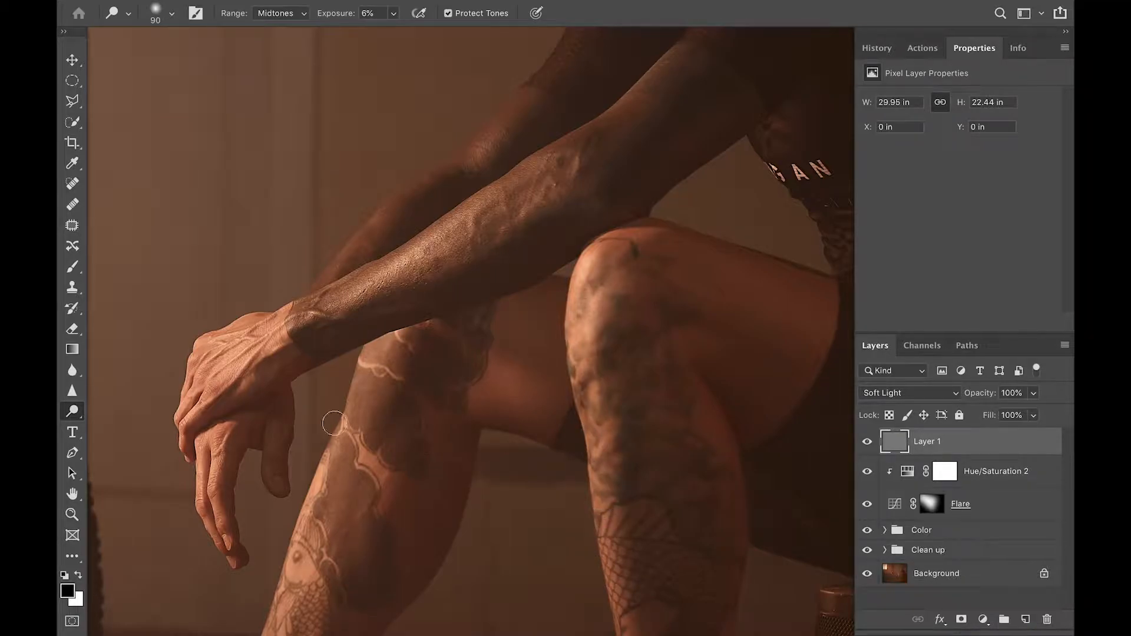
{"action": "mouse_move", "coordinate": [379, 348]}
{"action": "left_mouse_down"}
{"action": "mouse_move", "coordinate": [371, 370]}
{"action": "mouse_move", "coordinate": [389, 351]}
{"action": "left_mouse_up"}
{"action": "scroll", "coordinate": [550, 341], "scroll_direction": "down", "scroll_amount": 5}
{"action": "scroll", "coordinate": [550, 341], "scroll_direction": "left", "scroll_amount": 5}
{"action": "mouse_move", "coordinate": [475, 324]}
{"action": "left_mouse_down"}
{"action": "mouse_move", "coordinate": [469, 312]}
{"action": "mouse_move", "coordinate": [457, 323]}
{"action": "mouse_move", "coordinate": [434, 384]}
{"action": "left_mouse_up"}
Dodge the hand veins, the forearm and the front edge of the left shin
{"action": "key", "text": "["}
{"action": "key", "text": "["}
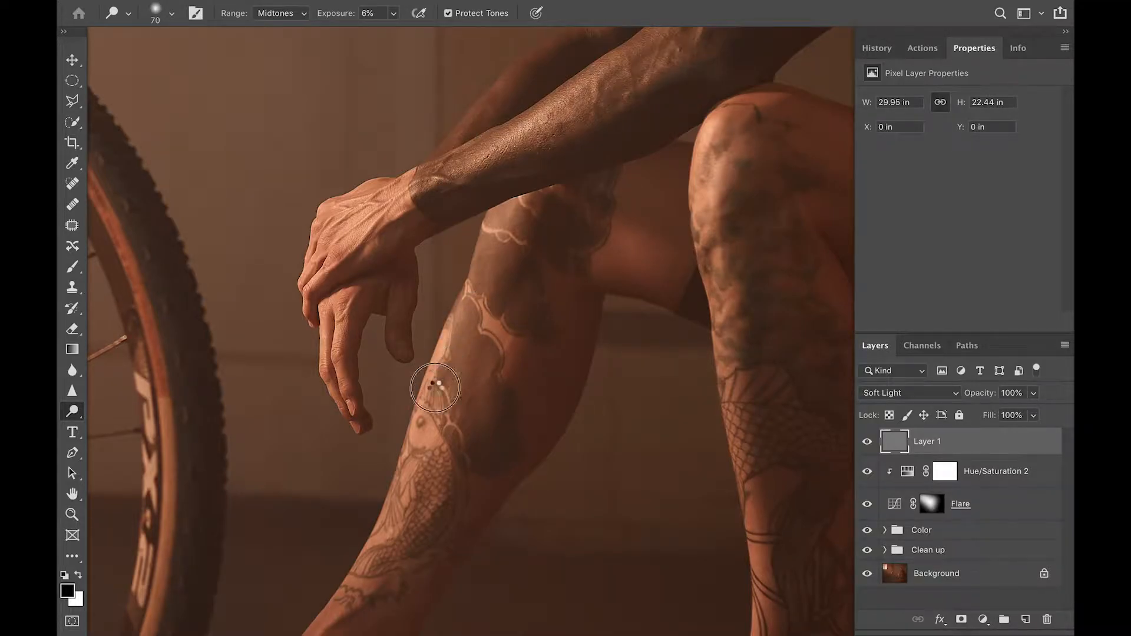
{"action": "key", "text": "["}
{"action": "mouse_move", "coordinate": [368, 219]}
{"action": "left_mouse_down"}
{"action": "mouse_move", "coordinate": [386, 212]}
{"action": "mouse_move", "coordinate": [372, 202]}
{"action": "mouse_move", "coordinate": [389, 191]}
{"action": "mouse_move", "coordinate": [522, 137]}
{"action": "mouse_move", "coordinate": [477, 131]}
{"action": "mouse_move", "coordinate": [467, 167]}
{"action": "mouse_move", "coordinate": [578, 91]}
{"action": "mouse_move", "coordinate": [485, 167]}
{"action": "left_mouse_up"}
{"action": "left_click_drag", "start_coordinate": [654, 147], "coordinate": [606, 237]}
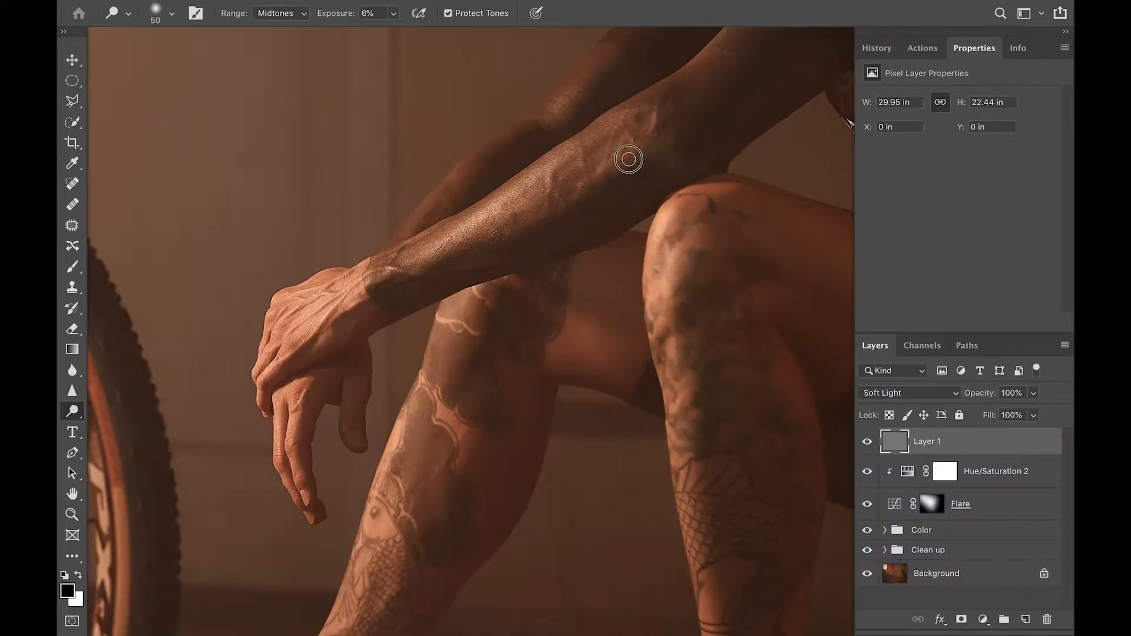
{"action": "key", "text": "bracketleft"}
{"action": "key", "text": "bracketleft"}
{"action": "left_click_drag", "start_coordinate": [575, 396], "coordinate": [543, 244]}
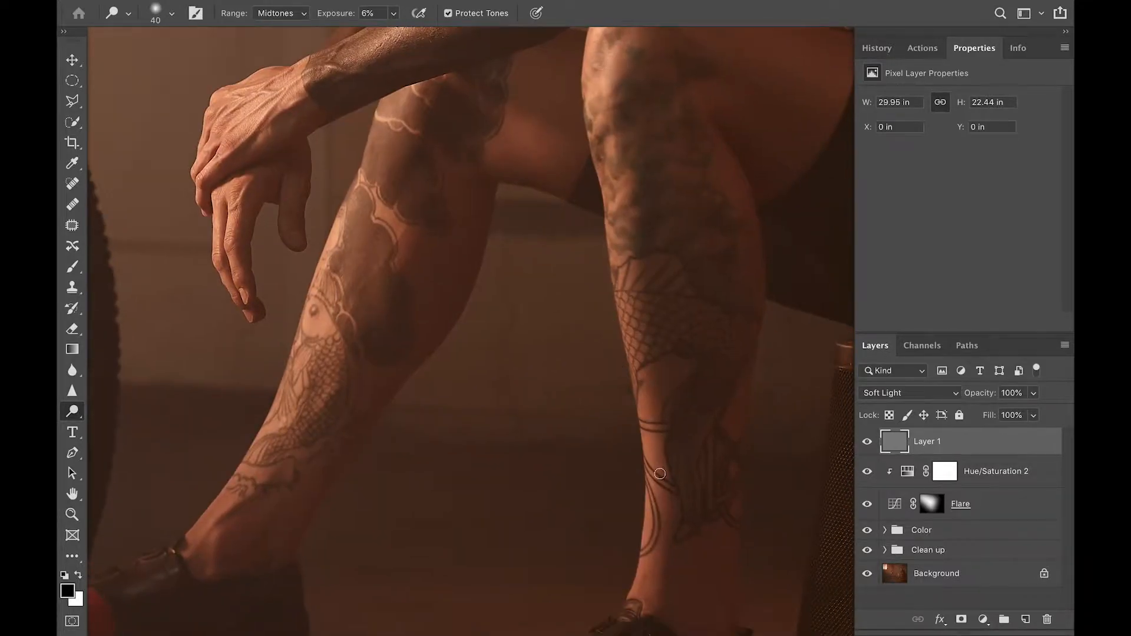
{"action": "key", "text": "bracketright"}
{"action": "key", "text": "bracketright"}
{"action": "key", "text": "bracketright"}
{"action": "key", "text": "bracketright"}
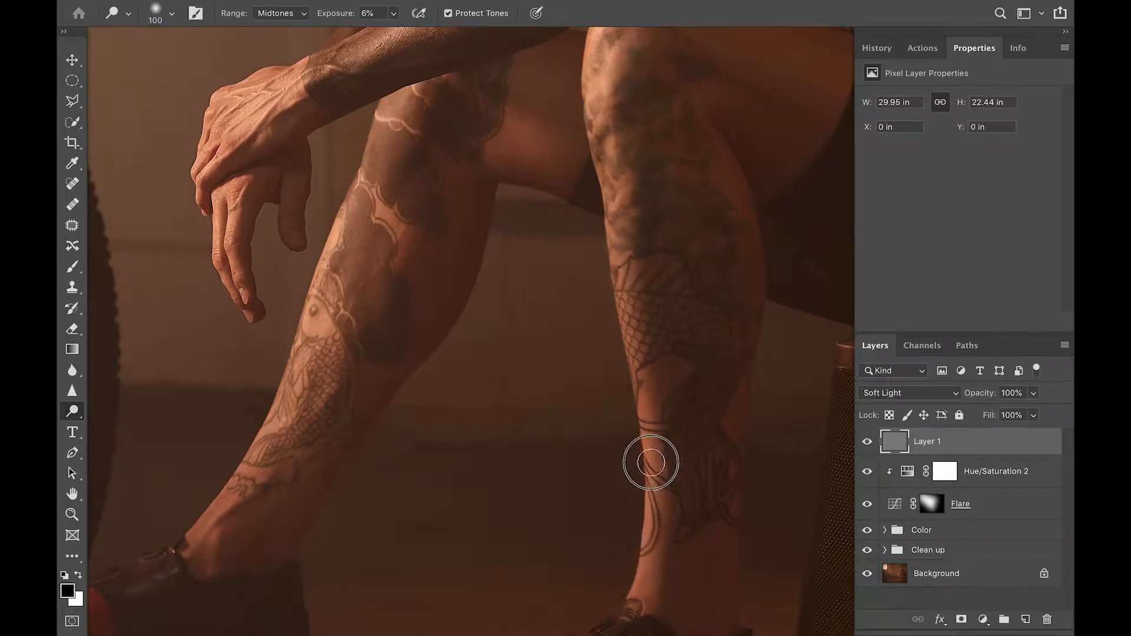
{"action": "left_click_drag", "start_coordinate": [265, 451], "coordinate": [350, 212]}
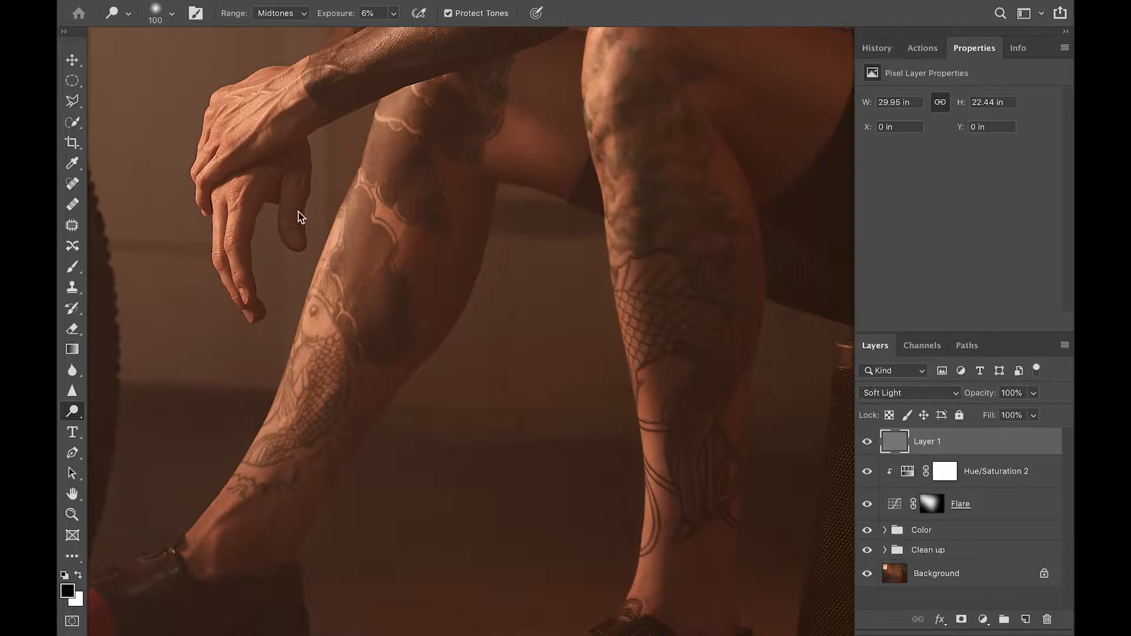
Brighten the forehead with 100 and 50 dodge brushes
{"action": "scroll", "coordinate": [601, 218], "scroll_direction": "up", "scroll_amount": 10}
{"action": "scroll", "coordinate": [600, 218], "scroll_direction": "up", "scroll_amount": 10}
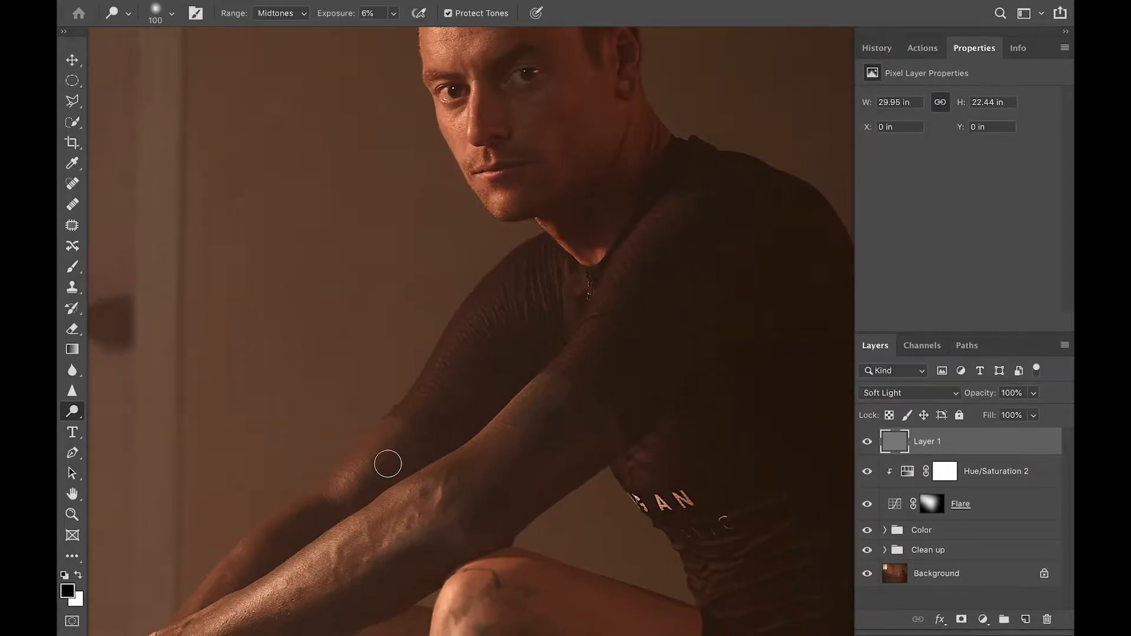
{"action": "key", "text": "bracketleft"}
{"action": "key", "text": "bracketleft"}
{"action": "key", "text": "bracketleft"}
{"action": "key", "text": "bracketleft"}
{"action": "key", "text": "bracketleft"}
{"action": "key", "text": "bracketleft"}
{"action": "key", "text": "bracketleft"}
{"action": "key", "text": "bracketleft"}
{"action": "scroll", "coordinate": [586, 306], "scroll_direction": "up", "scroll_amount": 5}
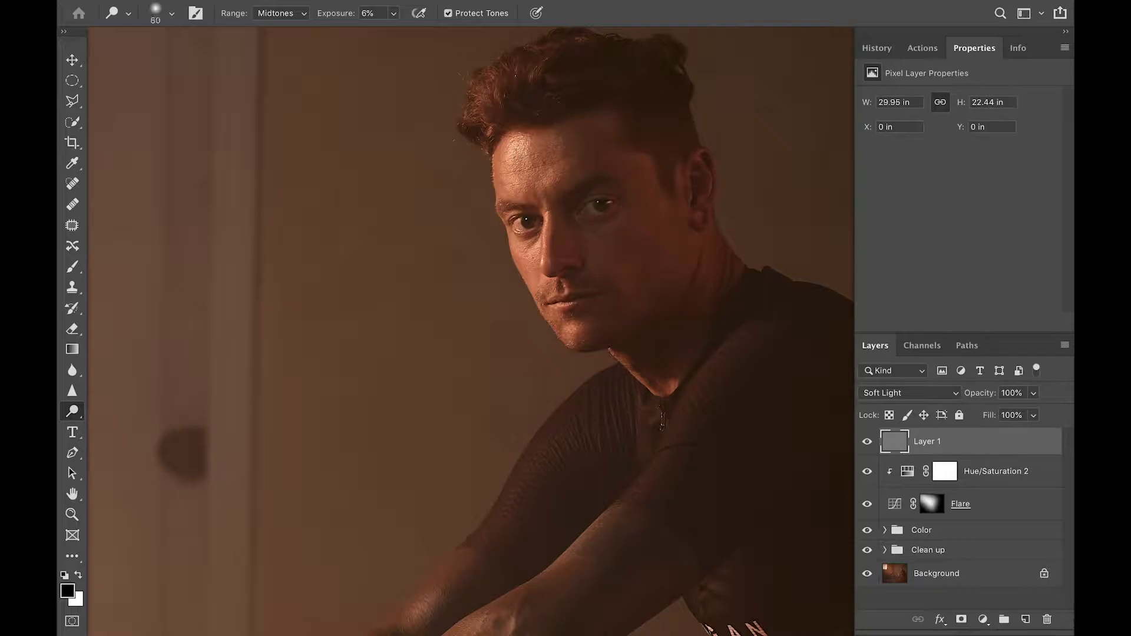
{"action": "key", "text": "bracketright"}
{"action": "key", "text": "bracketright"}
{"action": "mouse_move", "coordinate": [519, 148]}
{"action": "left_mouse_down"}
{"action": "mouse_move", "coordinate": [523, 188]}
{"action": "mouse_move", "coordinate": [516, 170]}
{"action": "left_mouse_up"}
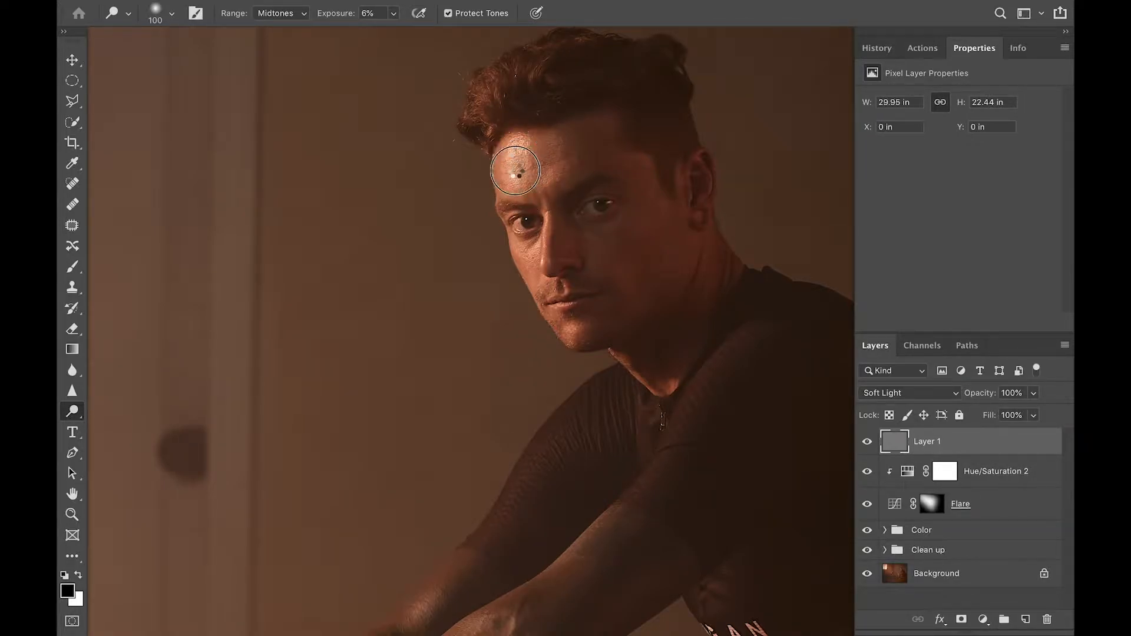
{"action": "key", "text": "bracketleft"}
{"action": "key", "text": "bracketleft"}
{"action": "key", "text": "bracketleft"}
{"action": "key", "text": "bracketleft"}
{"action": "key", "text": "bracketleft"}
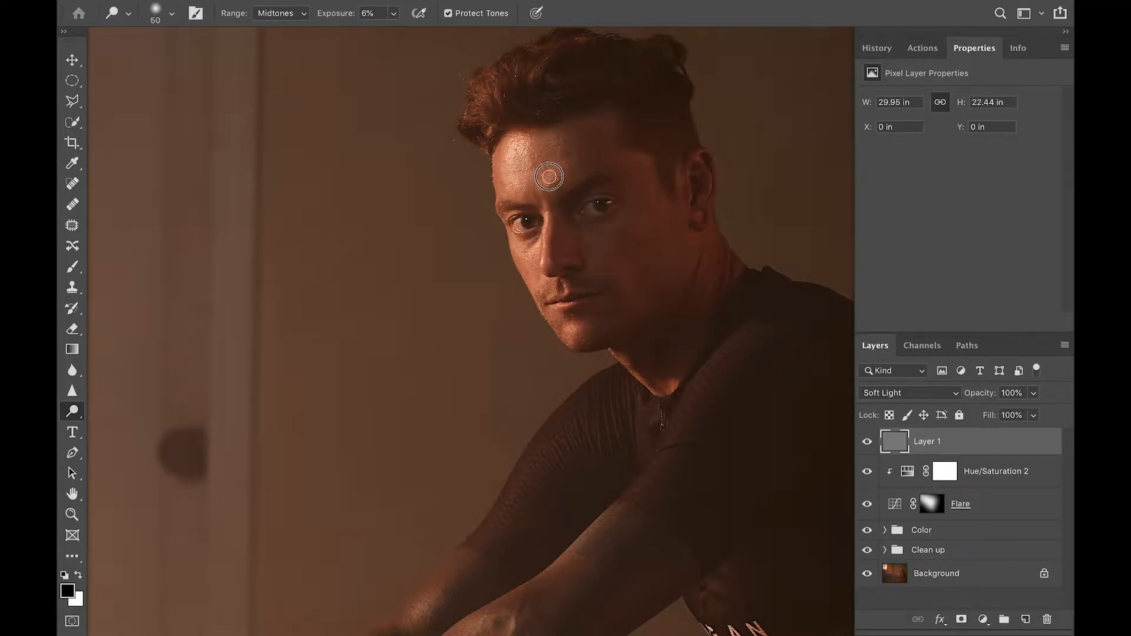
{"action": "left_click_drag", "start_coordinate": [520, 179], "coordinate": [516, 162]}
Dodge beside the nose, the cheek under the left eye and the lips with small brushes
{"action": "left_click_drag", "start_coordinate": [543, 234], "coordinate": [548, 214]}
{"action": "key", "text": "bracketright"}
{"action": "key", "text": "bracketright"}
{"action": "mouse_move", "coordinate": [525, 259]}
{"action": "left_mouse_down"}
{"action": "mouse_move", "coordinate": [530, 245]}
{"action": "mouse_move", "coordinate": [521, 268]}
{"action": "mouse_move", "coordinate": [533, 248]}
{"action": "left_mouse_up"}
{"action": "key", "text": "bracketleft"}
{"action": "mouse_move", "coordinate": [564, 305]}
{"action": "left_mouse_down"}
{"action": "mouse_move", "coordinate": [571, 298]}
{"action": "mouse_move", "coordinate": [547, 297]}
{"action": "left_mouse_up"}
{"action": "mouse_move", "coordinate": [560, 293]}
{"action": "left_mouse_down"}
{"action": "mouse_move", "coordinate": [565, 278]}
{"action": "mouse_move", "coordinate": [558, 310]}
{"action": "left_mouse_up"}
{"action": "left_click", "coordinate": [550, 306]}
{"action": "key", "text": "bracketright"}
{"action": "key", "text": "bracketright"}
{"action": "key", "text": "bracketright"}
{"action": "key", "text": "bracketright"}
Dodge the nose of the bike saddle with a 90 brush, then scroll around to review
{"action": "scroll", "coordinate": [557, 349], "scroll_direction": "down", "scroll_amount": 3}
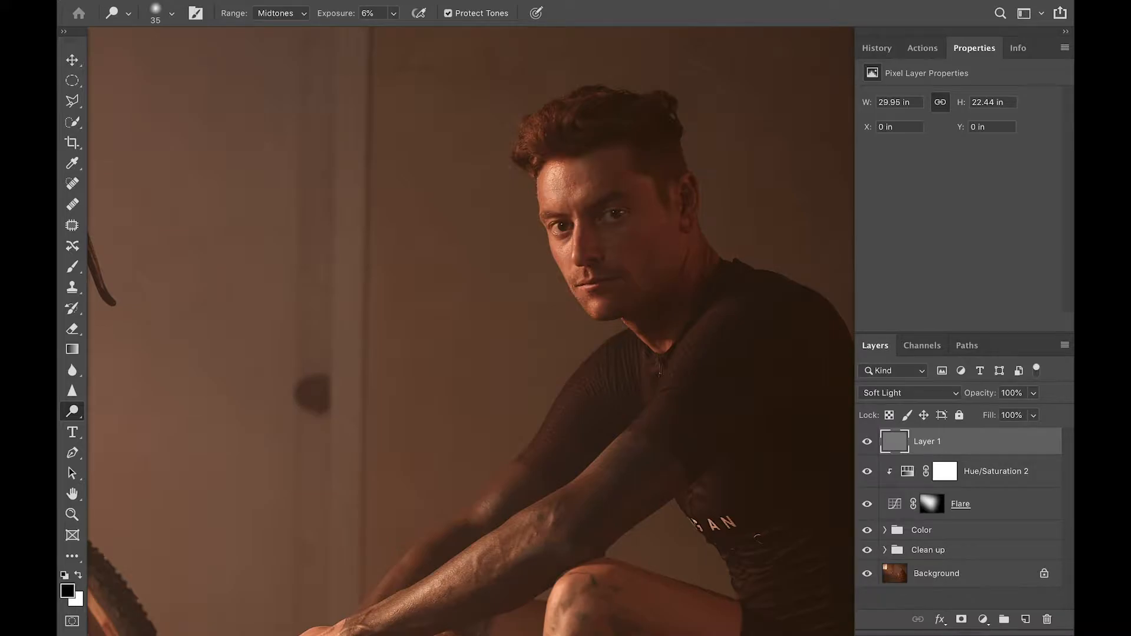
{"action": "key", "text": "bracketright"}
{"action": "key", "text": "bracketright"}
{"action": "key", "text": "bracketright"}
{"action": "scroll", "coordinate": [545, 383], "scroll_direction": "down", "scroll_amount": 3}
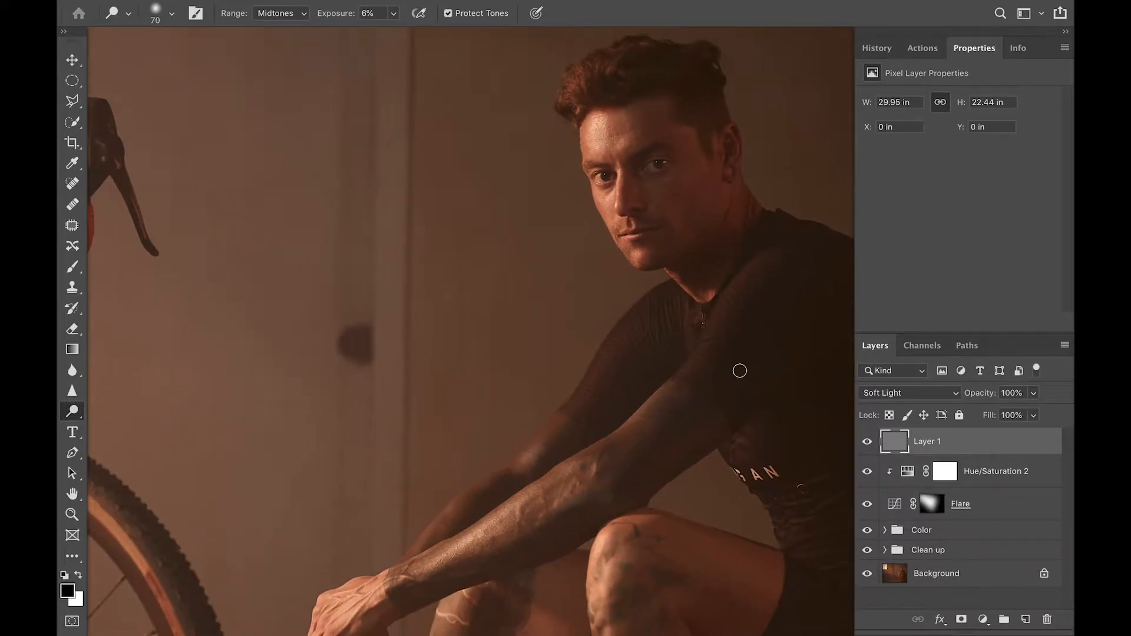
{"action": "scroll", "coordinate": [542, 422], "scroll_direction": "down", "scroll_amount": 2}
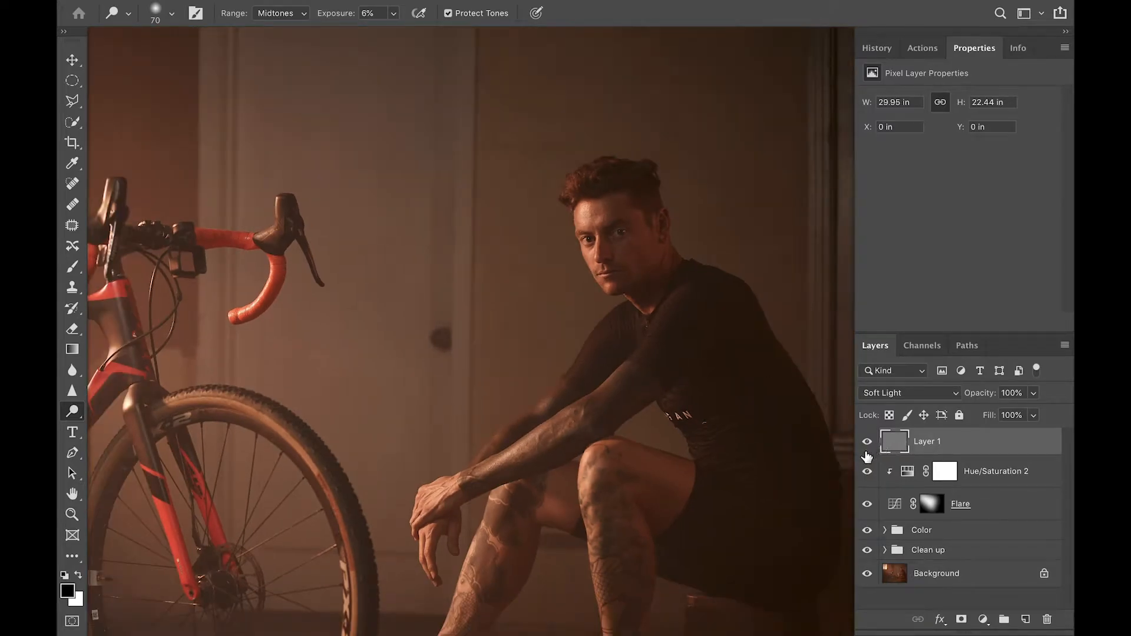
{"action": "scroll", "coordinate": [420, 416], "scroll_direction": "left", "scroll_amount": 10}
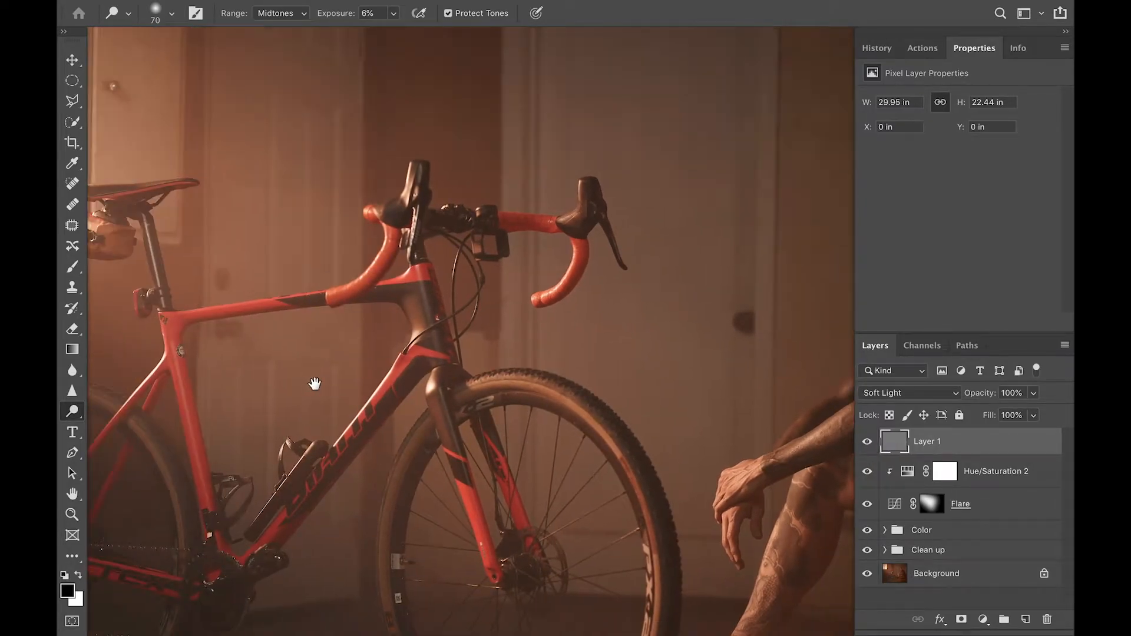
{"action": "left_click_drag", "start_coordinate": [423, 410], "coordinate": [469, 368]}
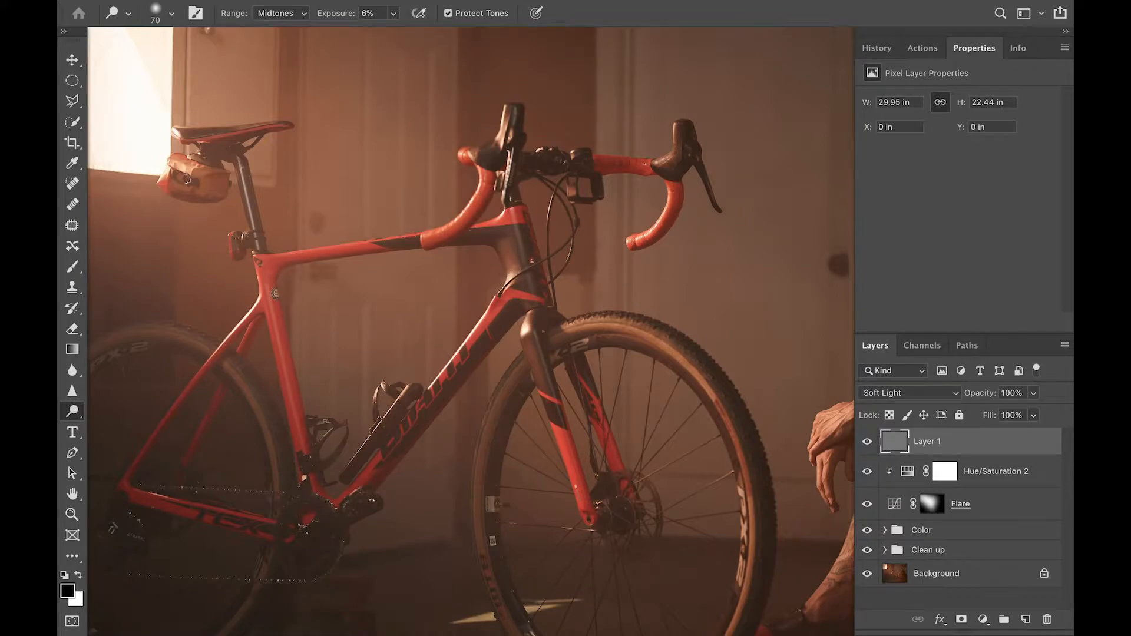
{"action": "key", "text": "bracketright"}
{"action": "key", "text": "bracketright"}
{"action": "left_click_drag", "start_coordinate": [179, 135], "coordinate": [191, 133]}
{"action": "scroll", "coordinate": [676, 416], "scroll_direction": "down", "scroll_amount": 3}
{"action": "scroll", "coordinate": [676, 416], "scroll_direction": "right", "scroll_amount": 3}
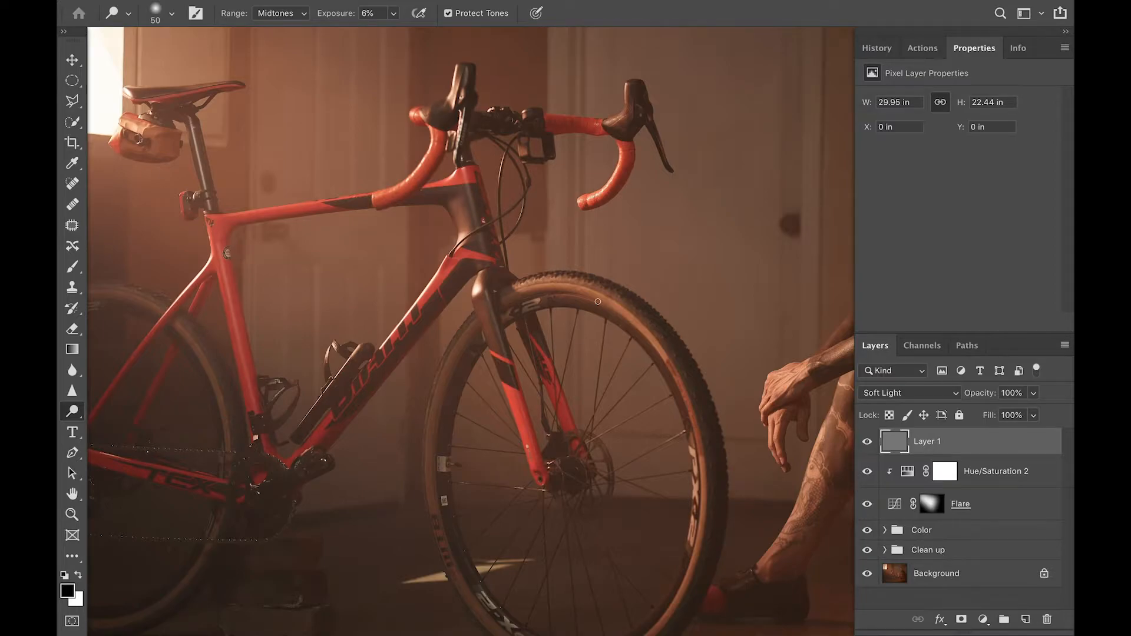
{"action": "scroll", "coordinate": [687, 329], "scroll_direction": "down", "scroll_amount": 5}
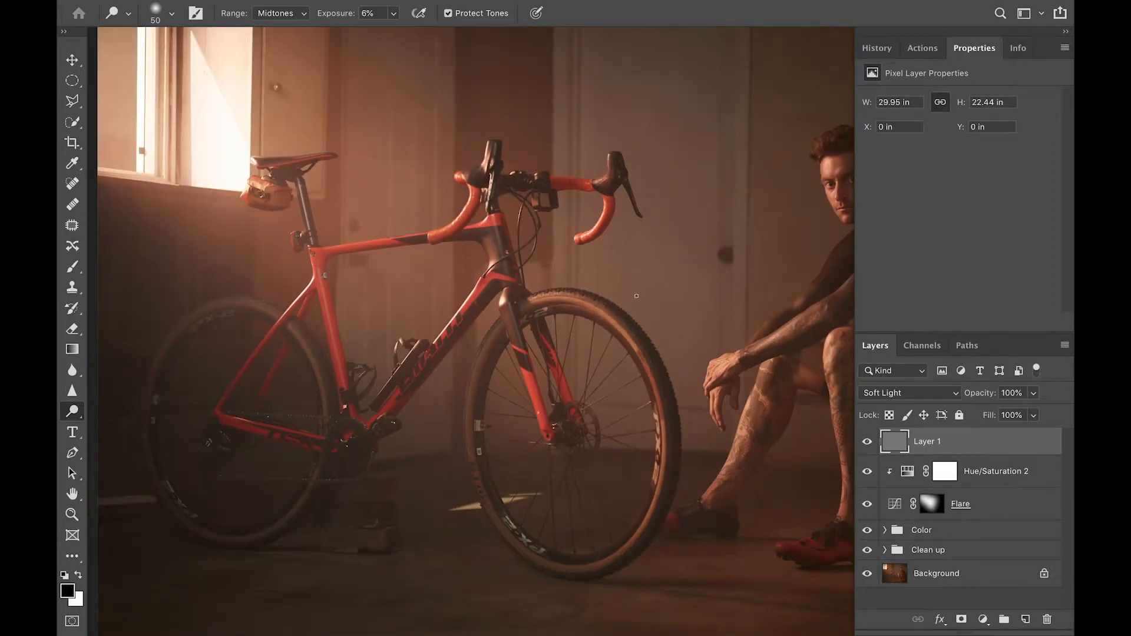
{"action": "scroll", "coordinate": [629, 306], "scroll_direction": "up", "scroll_amount": 3}
{"action": "scroll", "coordinate": [630, 305], "scroll_direction": "down", "scroll_amount": 3}
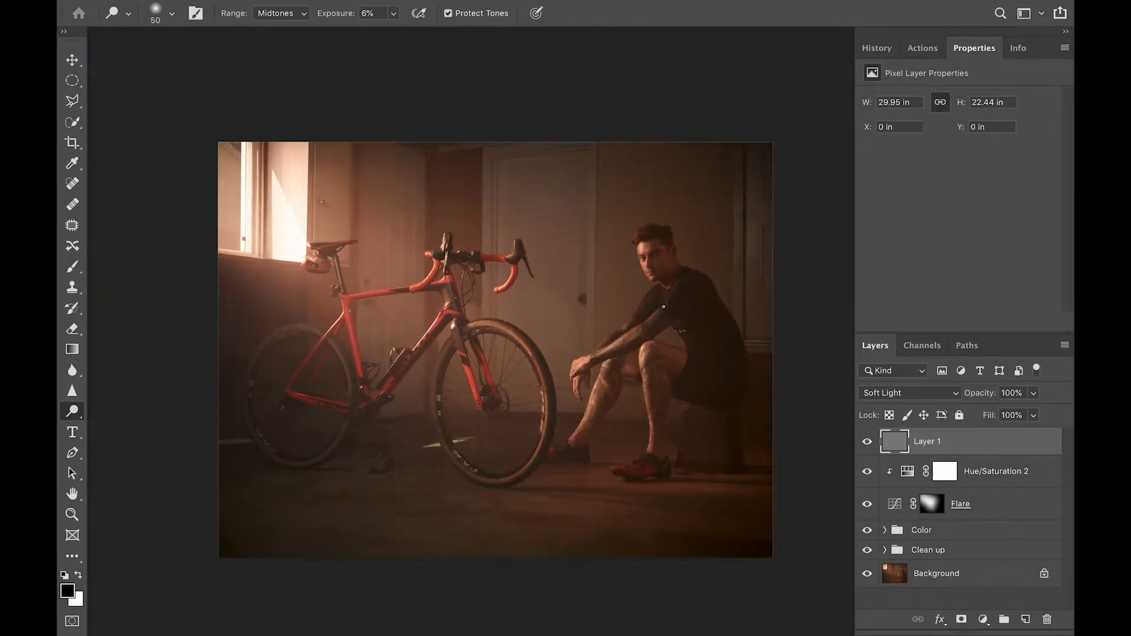
{"action": "scroll", "coordinate": [664, 306], "scroll_direction": "up", "scroll_amount": 5}
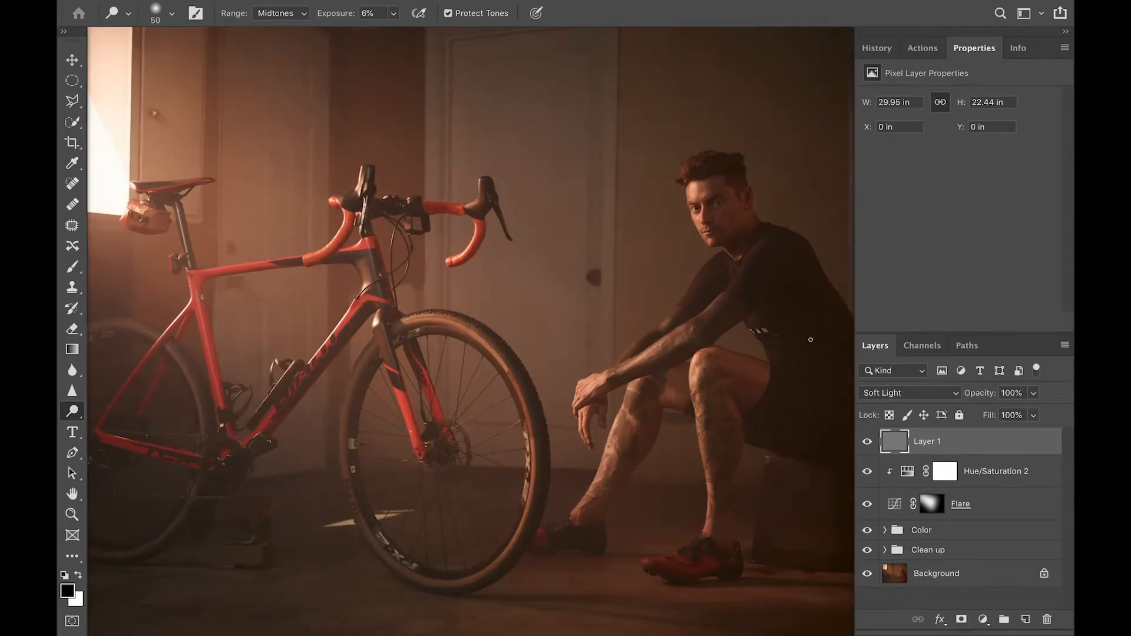
{"action": "scroll", "coordinate": [815, 342], "scroll_direction": "up", "scroll_amount": 5}
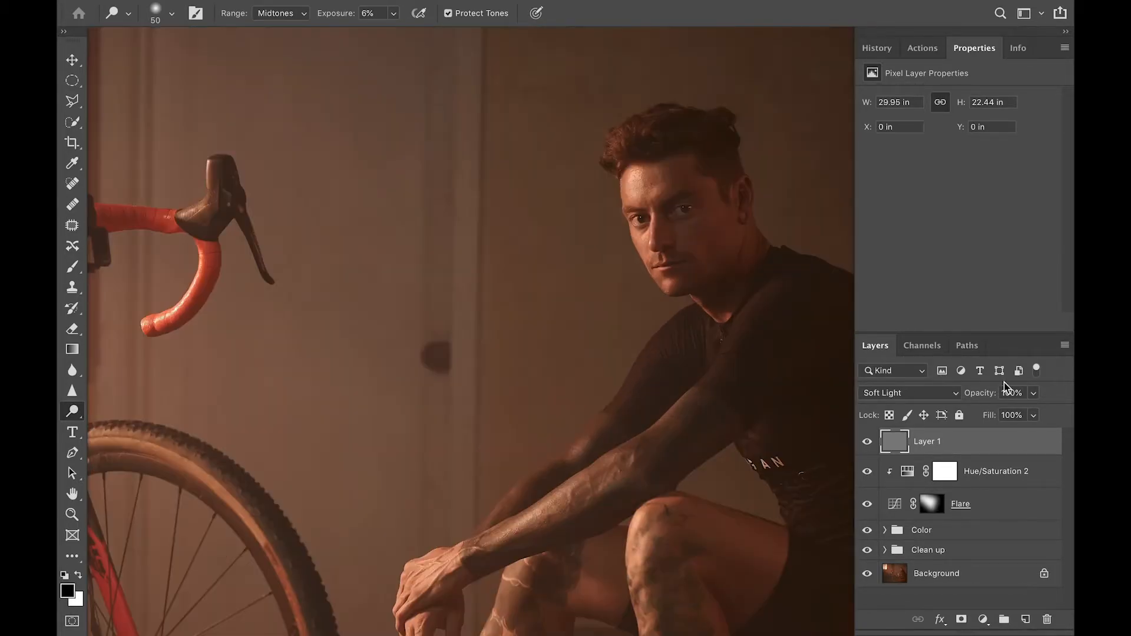
Compare the dodge layer on and off, then rename it DB 2
{"action": "left_click", "coordinate": [872, 449]}
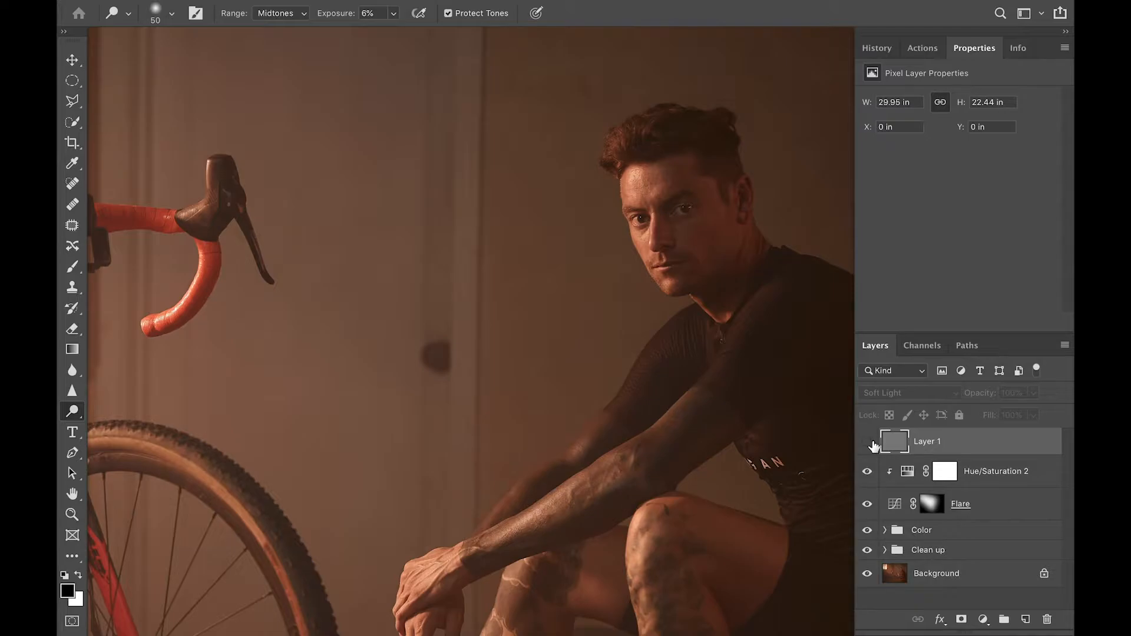
{"action": "left_click", "coordinate": [873, 449]}
{"action": "left_click", "coordinate": [874, 449]}
{"action": "left_click", "coordinate": [872, 444]}
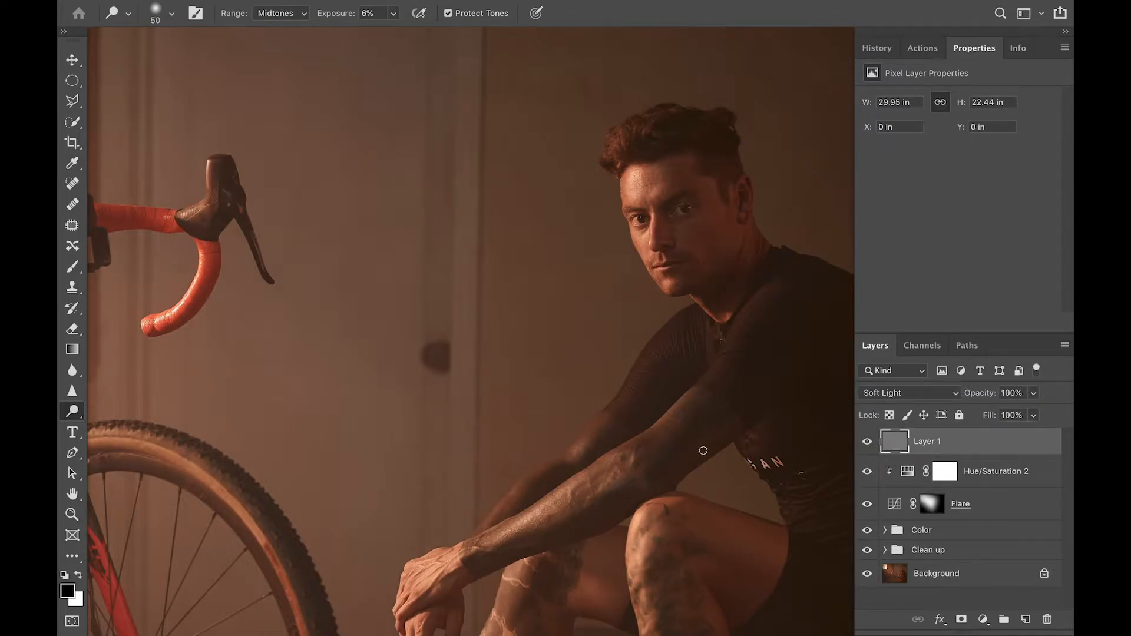
{"action": "double_click", "coordinate": [936, 441]}
{"action": "type", "text": "DB 2"}
{"action": "key", "text": "Return"}
Open the adjustment layer menu at the bottom of the Layers panel
{"action": "scroll", "coordinate": [662, 351], "scroll_direction": "right", "scroll_amount": 5}
{"action": "scroll", "coordinate": [662, 352], "scroll_direction": "up", "scroll_amount": 3}
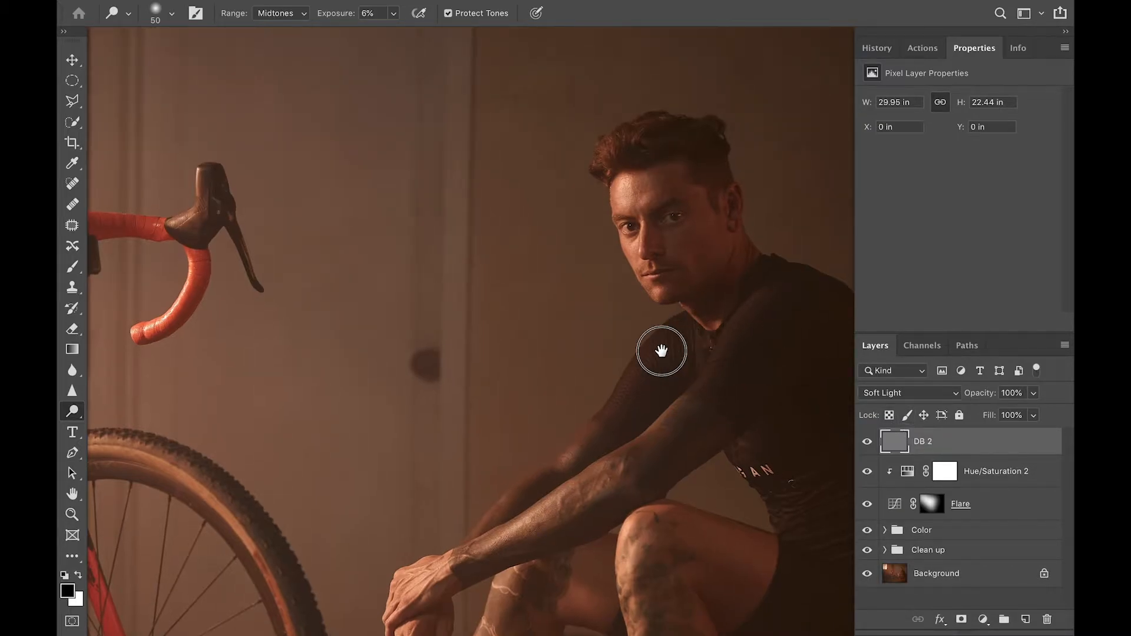
{"action": "left_click", "coordinate": [983, 620]}
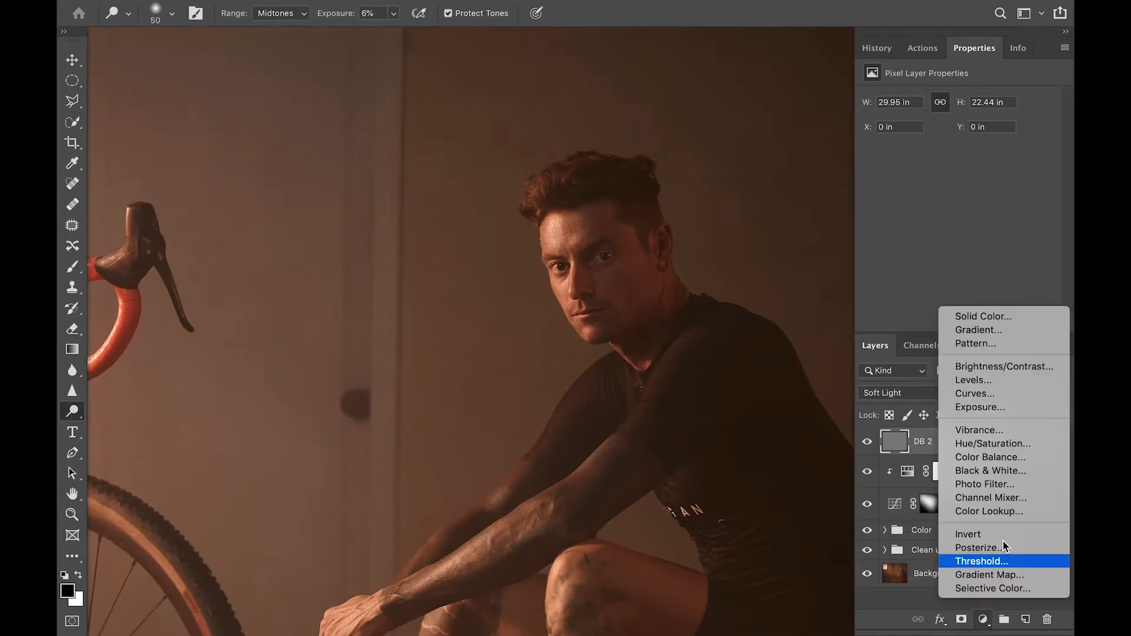
Add a Curves layer with a raised midpoint to brighten, then invert its mask to black
{"action": "left_click", "coordinate": [956, 252]}
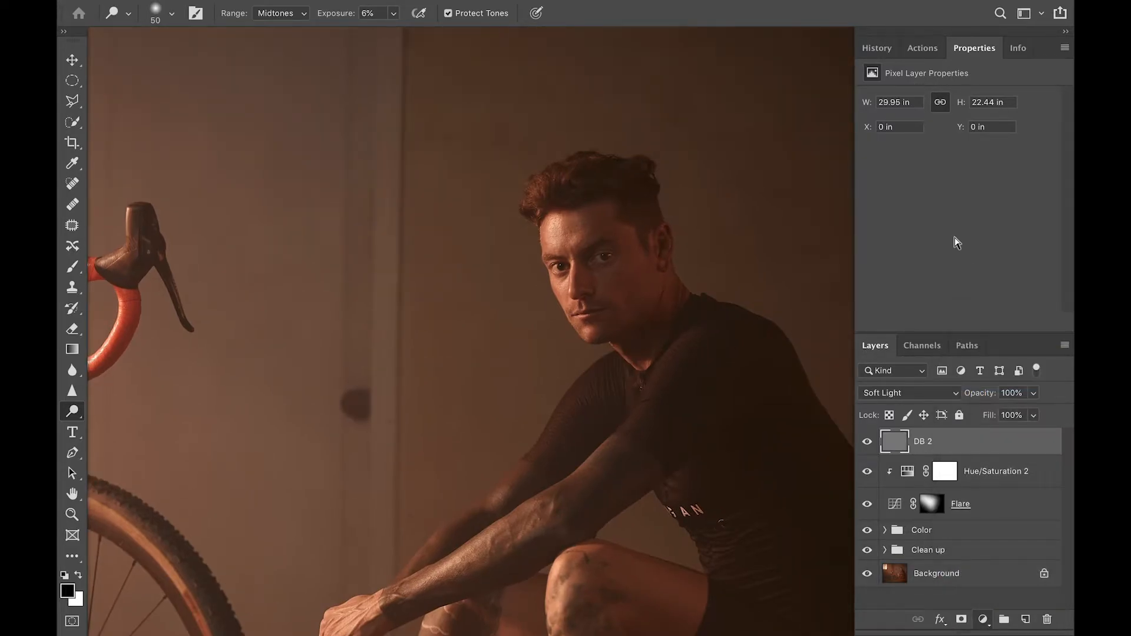
{"action": "left_click_drag", "start_coordinate": [974, 207], "coordinate": [964, 205]}
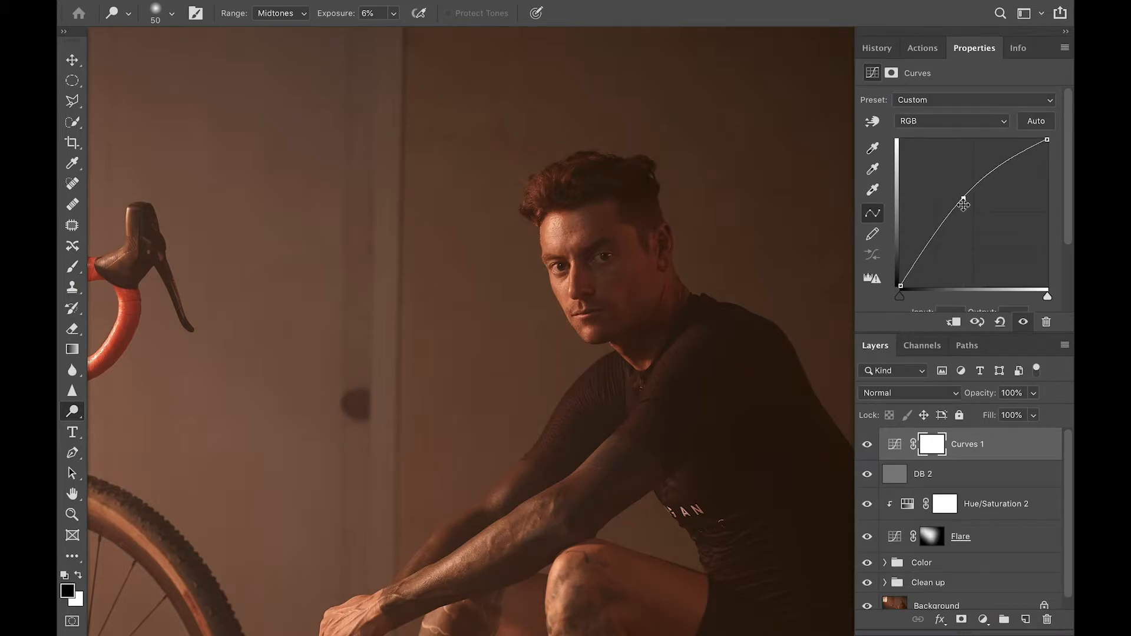
{"action": "left_click_drag", "start_coordinate": [1000, 444], "coordinate": [957, 446]}
{"action": "key", "text": "ctrl+i"}
Paint white with a small brush over the man's eyes to reveal the brightening
{"action": "key", "text": "b"}
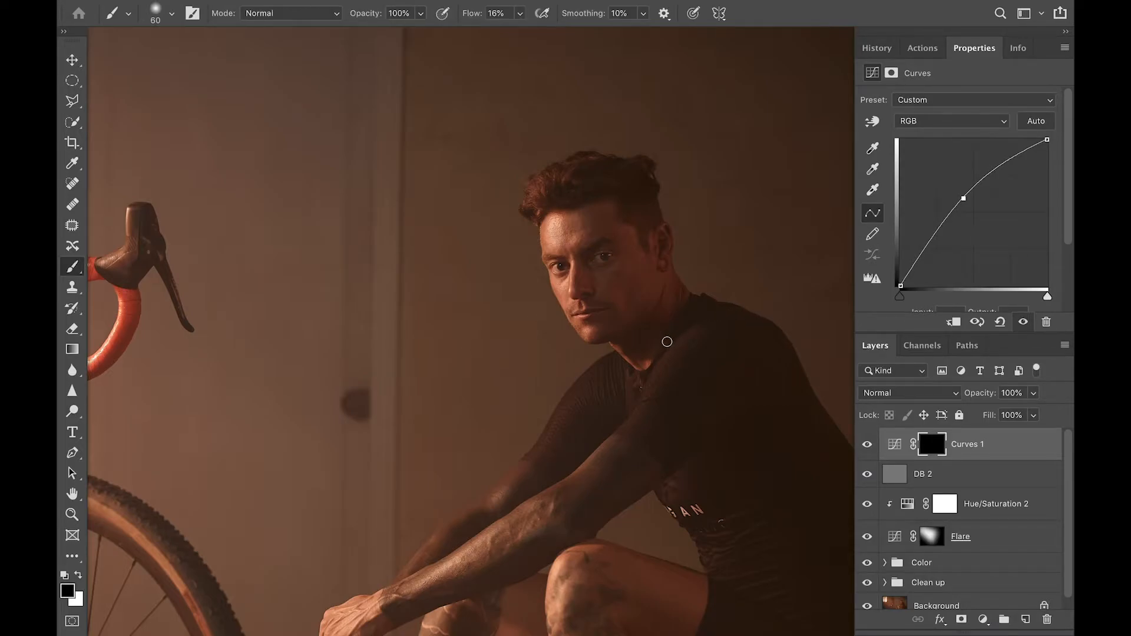
{"action": "key", "text": "x"}
{"action": "scroll", "coordinate": [595, 243], "scroll_direction": "up", "scroll_amount": 1}
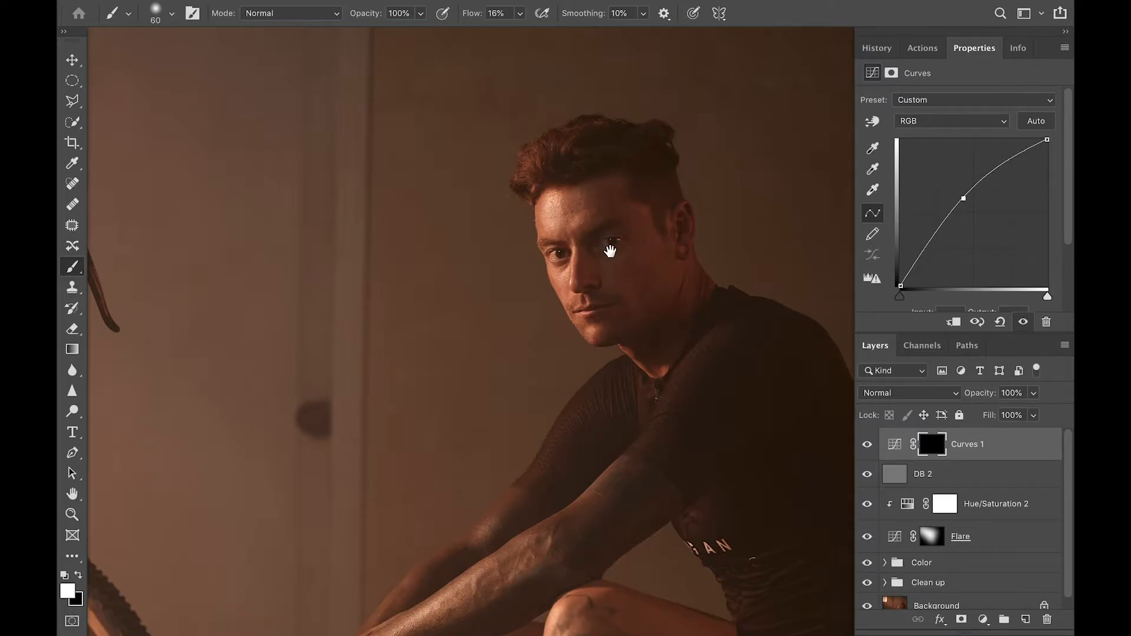
{"action": "left_click_drag", "start_coordinate": [613, 250], "coordinate": [588, 270]}
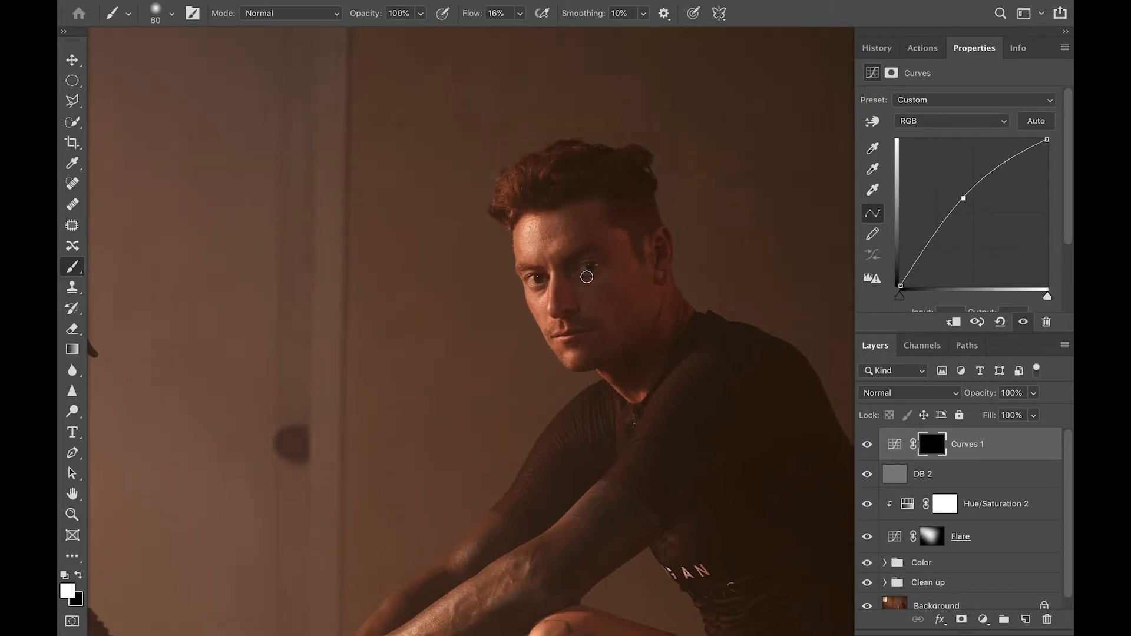
{"action": "scroll", "coordinate": [583, 271], "scroll_direction": "up", "scroll_amount": 1}
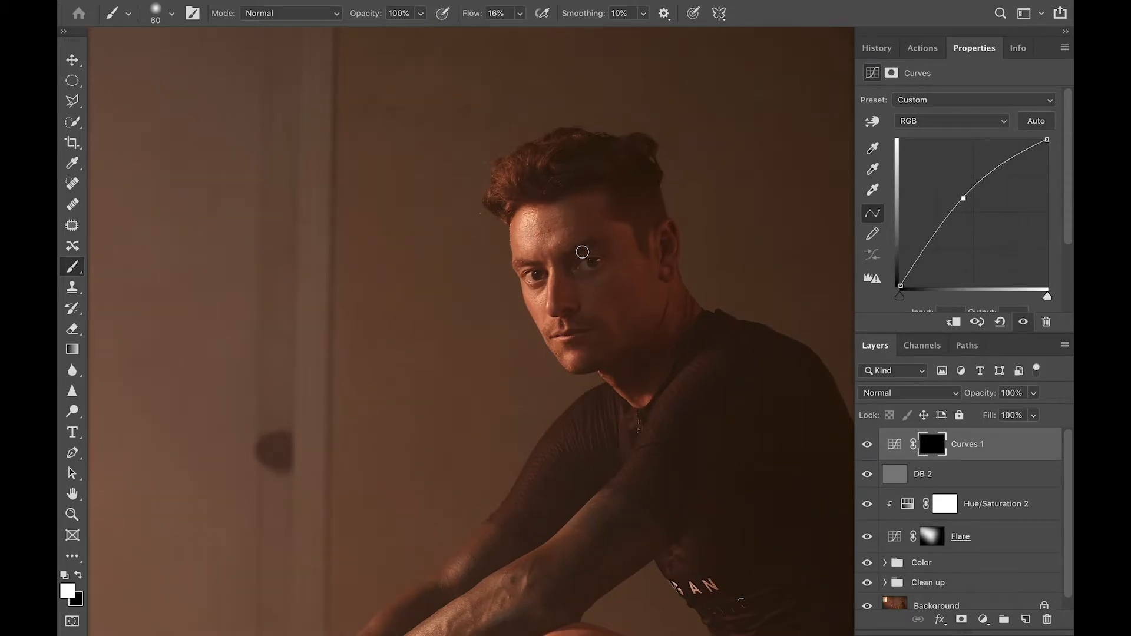
{"action": "scroll", "coordinate": [596, 261], "scroll_direction": "up", "scroll_amount": 2}
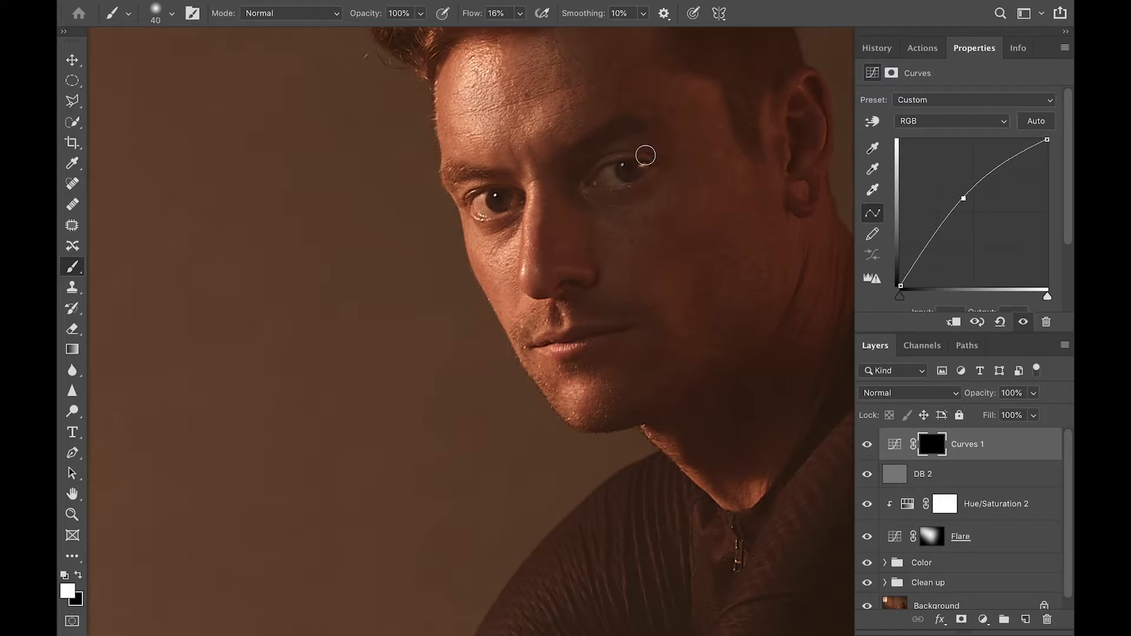
{"action": "key", "text": "bracketleft"}
{"action": "key", "text": "bracketleft"}
{"action": "key", "text": "bracketleft"}
{"action": "key", "text": "bracketleft"}
{"action": "key", "text": "bracketleft"}
{"action": "key", "text": "bracketright"}
{"action": "key", "text": "bracketright"}
{"action": "key", "text": "bracketright"}
{"action": "key", "text": "bracketright"}
{"action": "key", "text": "bracketright"}
{"action": "key", "text": "bracketright"}
{"action": "key", "text": "bracketright"}
{"action": "left_click_drag", "start_coordinate": [481, 215], "coordinate": [480, 215]}
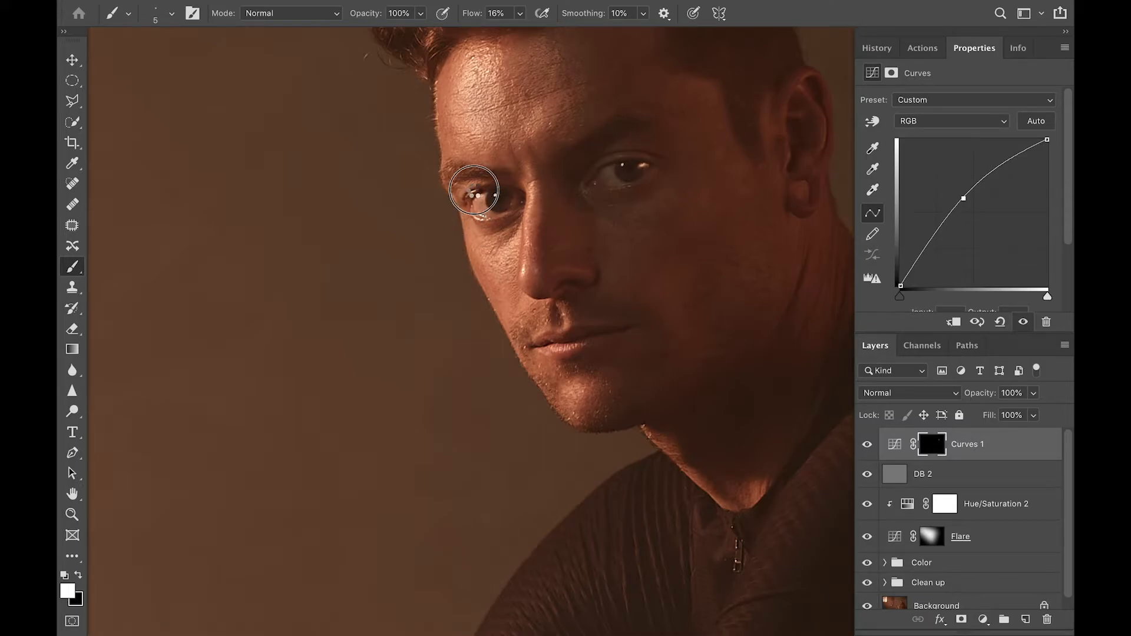
Compare the eye brightening on and off, then rename Curves 1 to 'Eyes'
{"action": "left_click", "coordinate": [866, 447]}
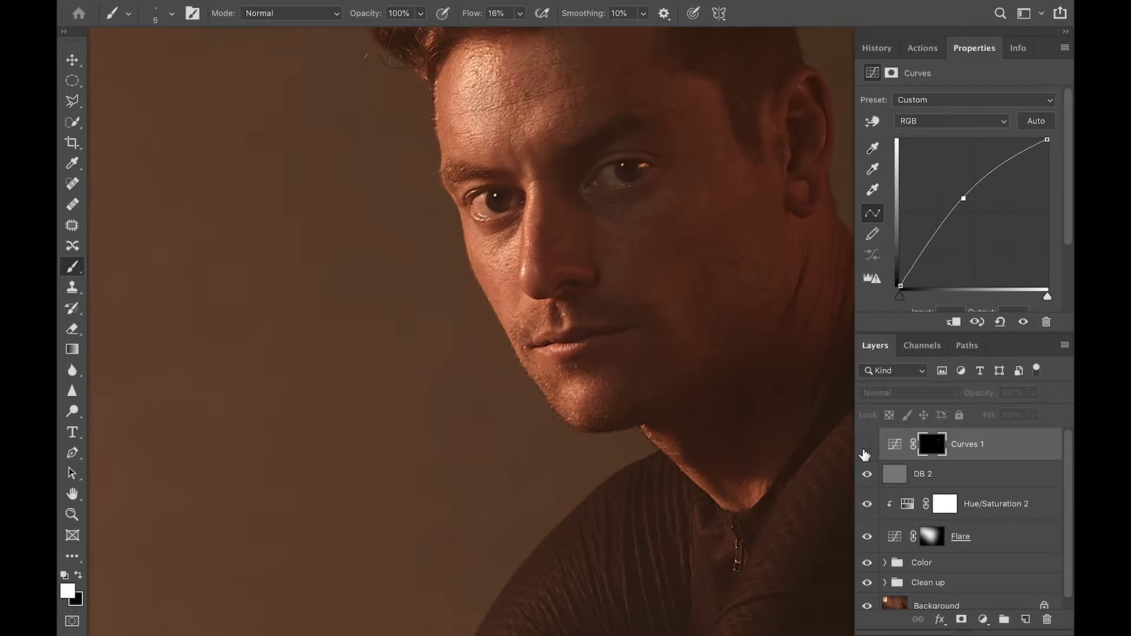
{"action": "left_click", "coordinate": [866, 448]}
{"action": "left_click", "coordinate": [972, 447]}
{"action": "double_click", "coordinate": [972, 448]}
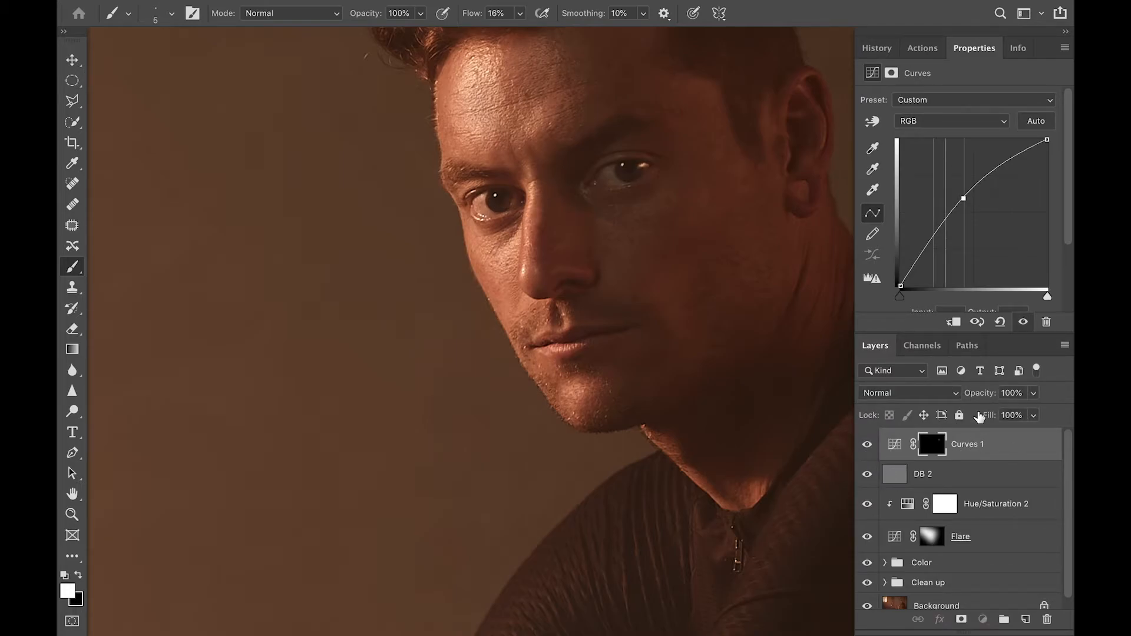
{"action": "type", "text": "Eyes"}
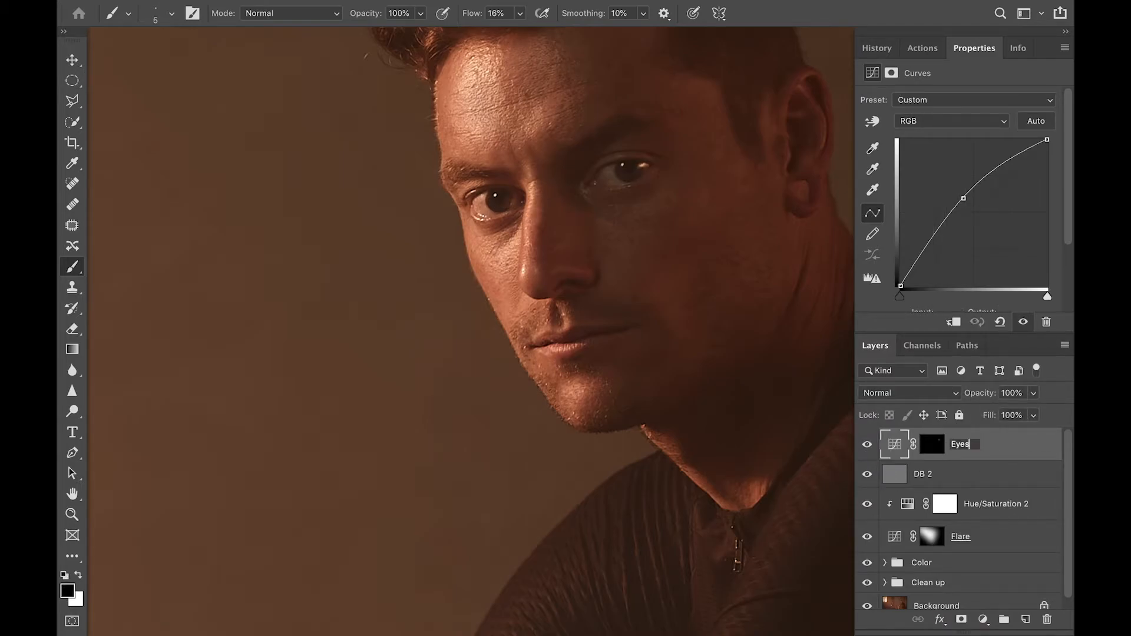
{"action": "key", "text": "Return"}
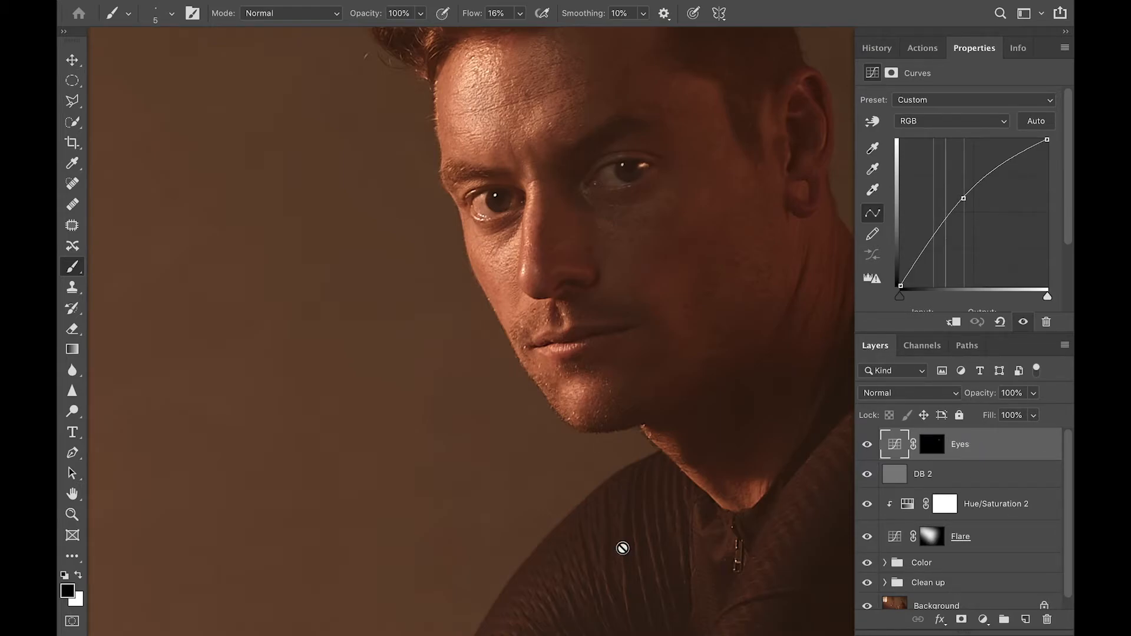
Zoom back out to view the whole photo
{"action": "scroll", "coordinate": [623, 548], "scroll_direction": "down", "scroll_amount": 3}
{"action": "scroll", "coordinate": [623, 549], "scroll_direction": "down", "scroll_amount": 2}
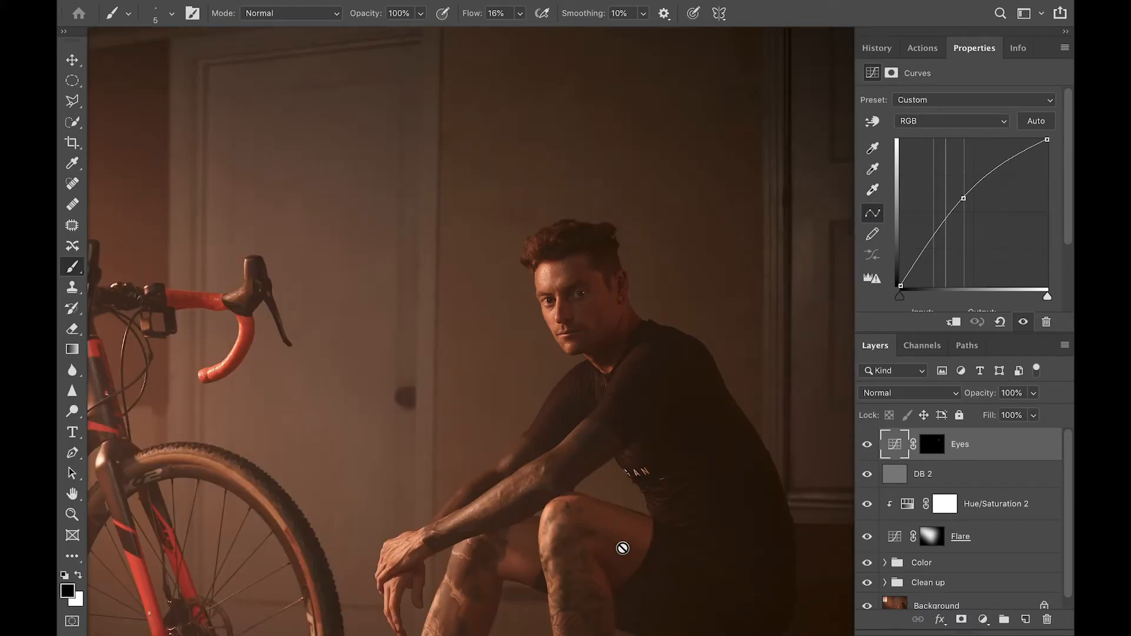
{"action": "scroll", "coordinate": [622, 548], "scroll_direction": "up", "scroll_amount": 2}
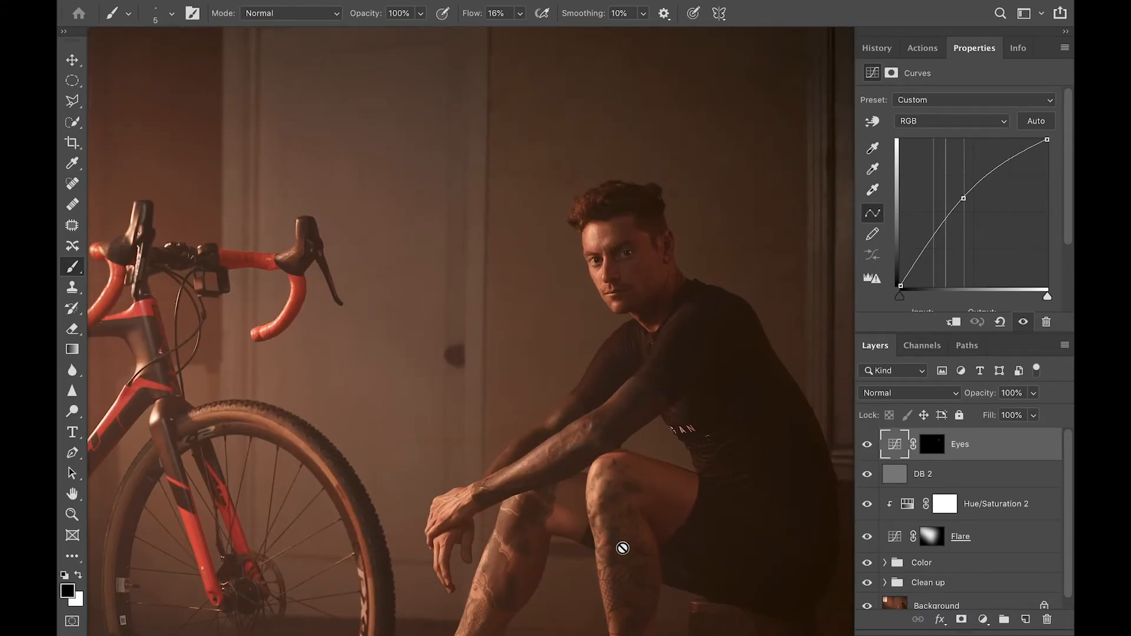
{"action": "scroll", "coordinate": [623, 549], "scroll_direction": "down", "scroll_amount": 3}
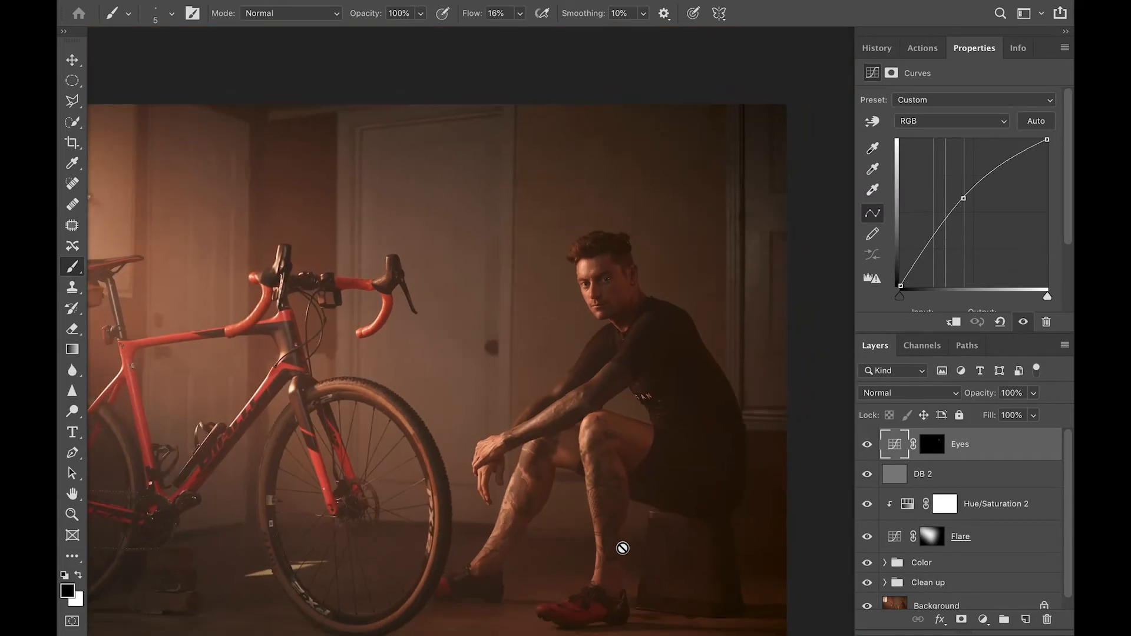
{"action": "scroll", "coordinate": [622, 548], "scroll_direction": "down", "scroll_amount": 3}
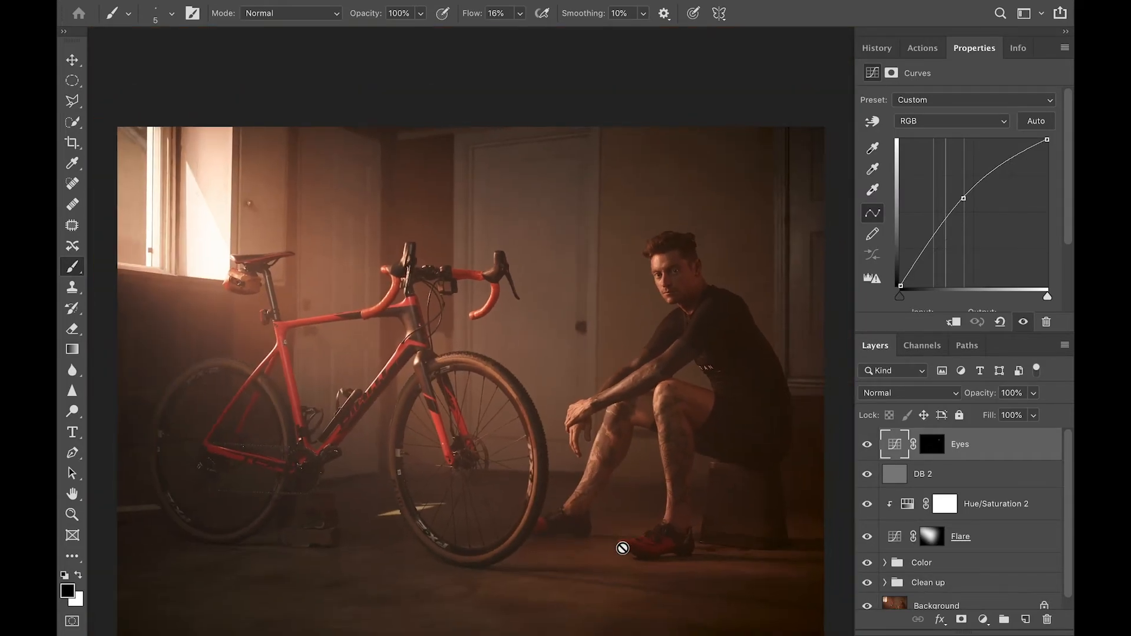
{"action": "scroll", "coordinate": [622, 549], "scroll_direction": "down", "scroll_amount": 2}
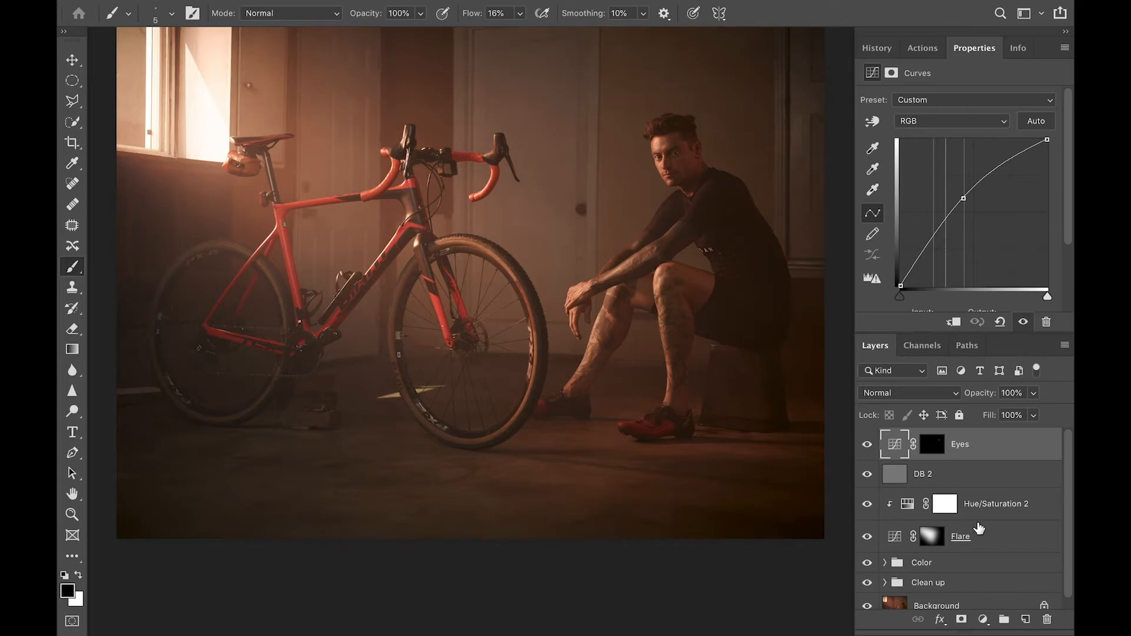
Group Eyes through Flare into a folder named 'Final touch' and compare it on and off
{"action": "left_click", "coordinate": [983, 534], "text": "shift"}
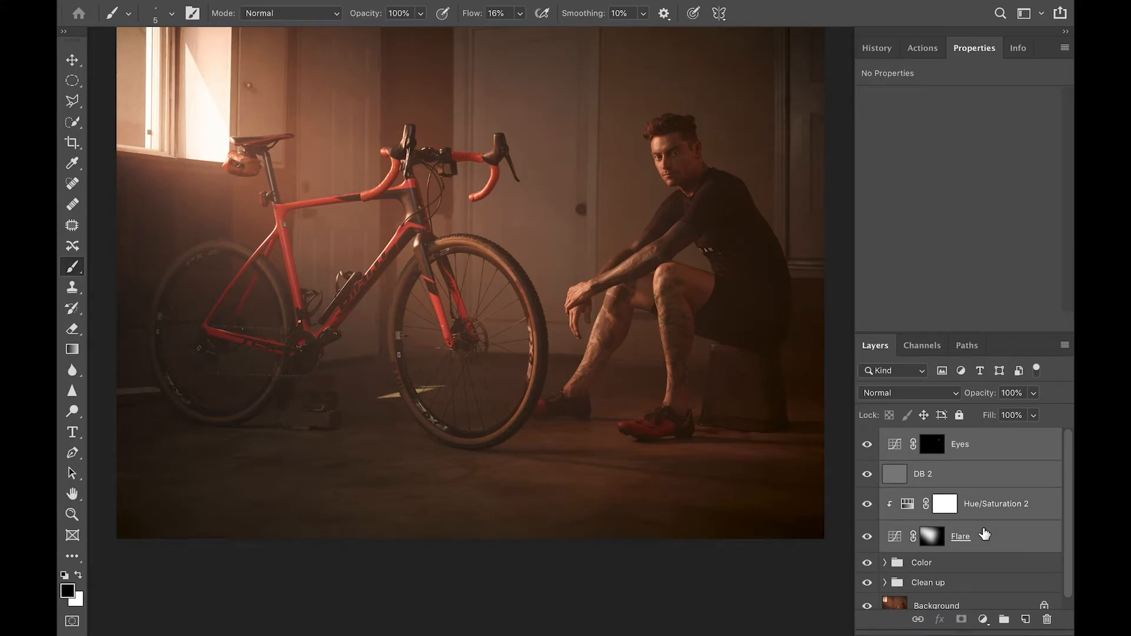
{"action": "key", "text": "ctrl+g"}
{"action": "double_click", "coordinate": [933, 438]}
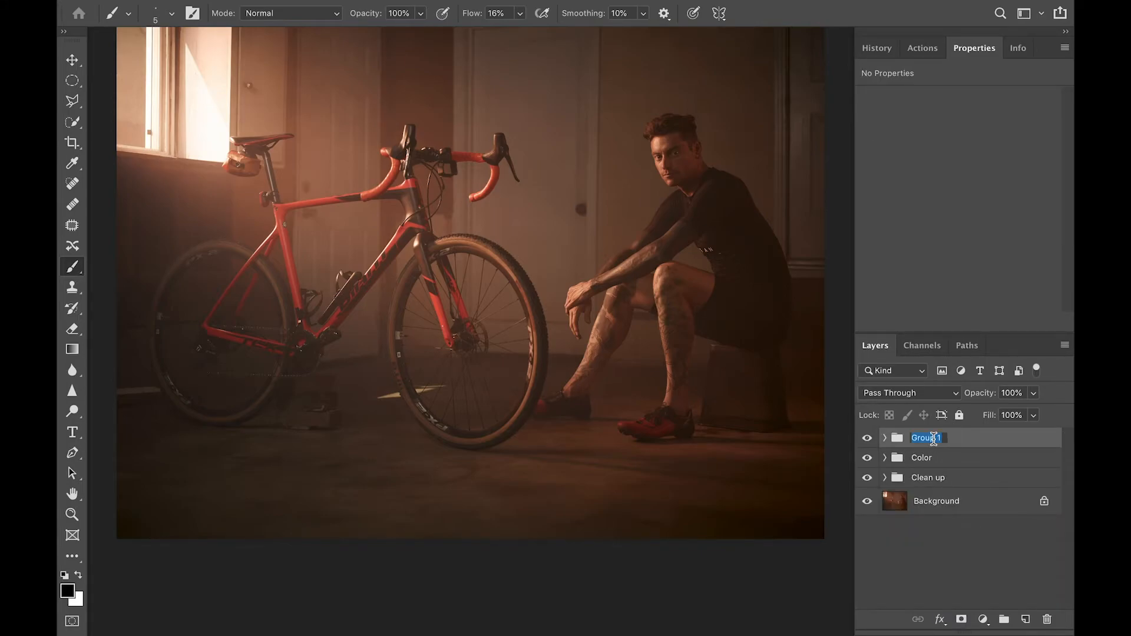
{"action": "type", "text": "Final touch"}
{"action": "key", "text": "Return"}
{"action": "left_click", "coordinate": [865, 439]}
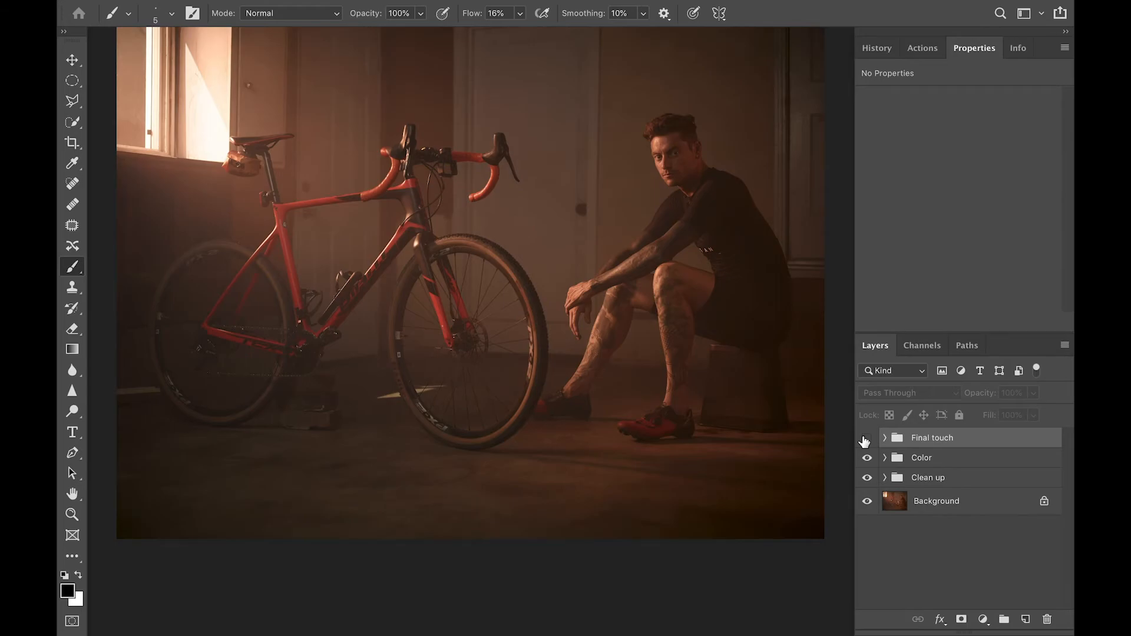
{"action": "left_click", "coordinate": [866, 439]}
{"action": "scroll", "coordinate": [808, 406], "scroll_direction": "up", "scroll_amount": 3}
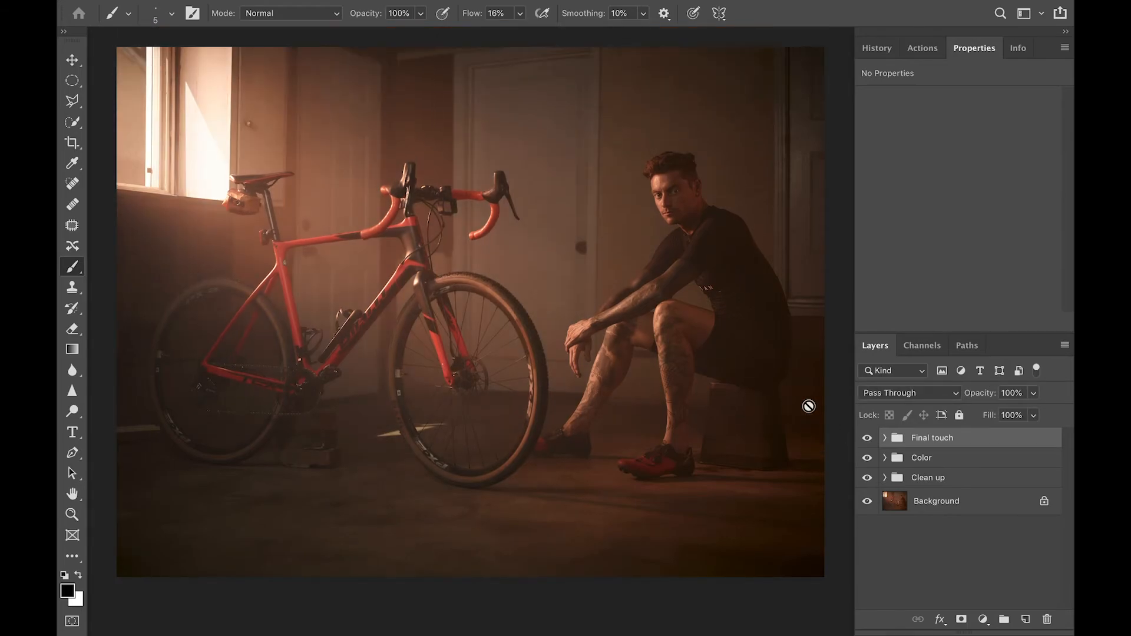
Toggle the Final touch and Clean up groups off and on to compare with the original
{"action": "left_click", "coordinate": [866, 439]}
{"action": "left_click", "coordinate": [867, 477]}
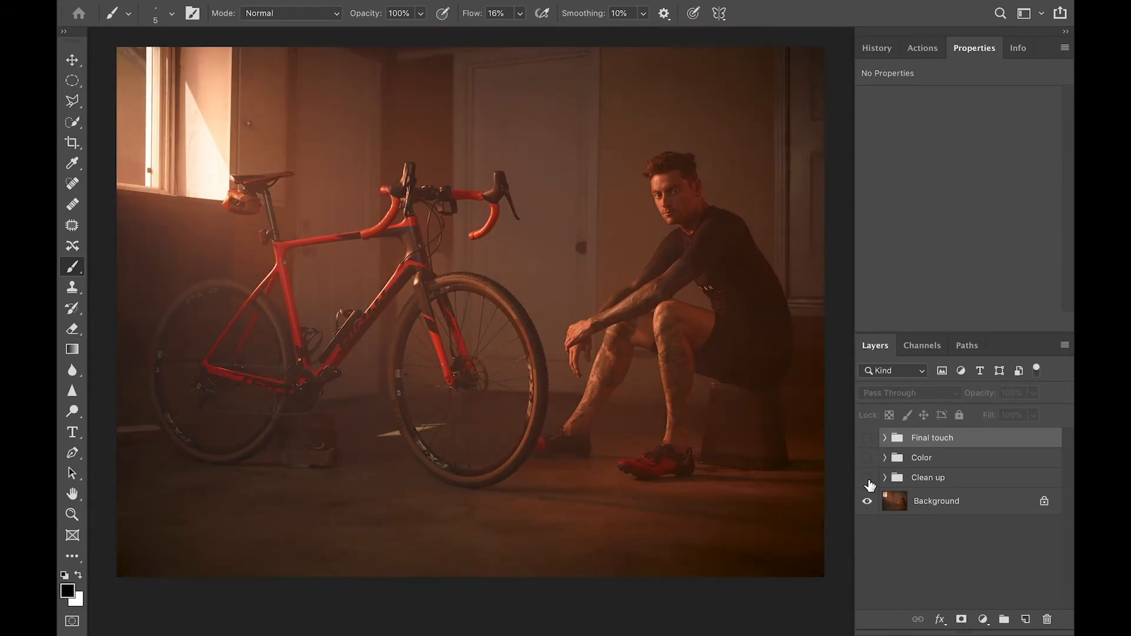
{"action": "scroll", "coordinate": [697, 328], "scroll_direction": "up", "scroll_amount": 2}
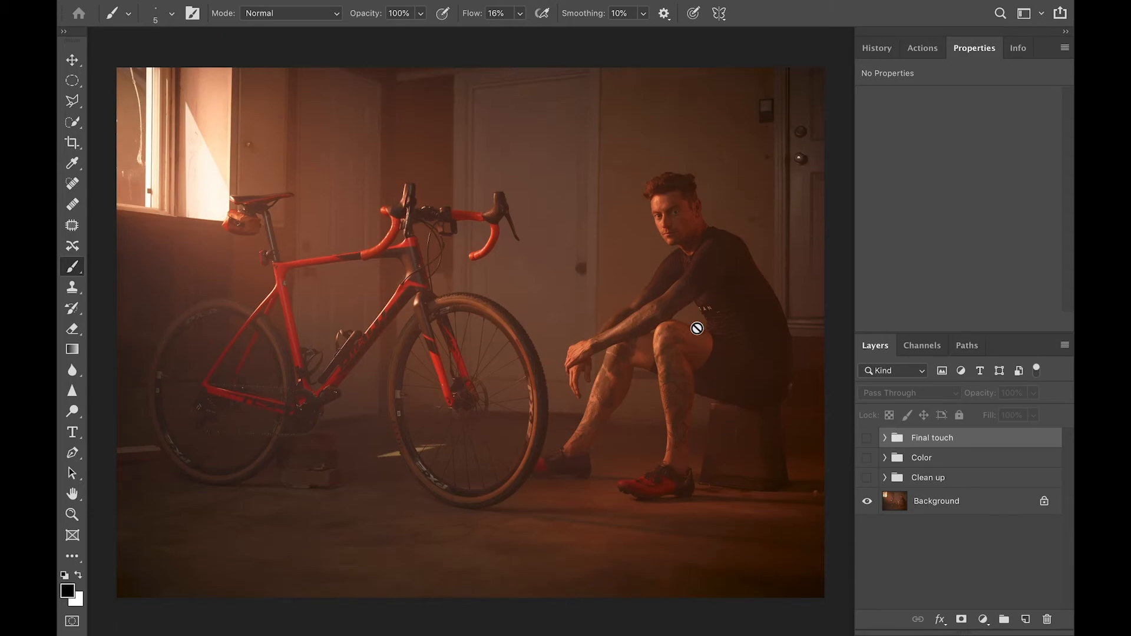
{"action": "left_click", "coordinate": [869, 483]}
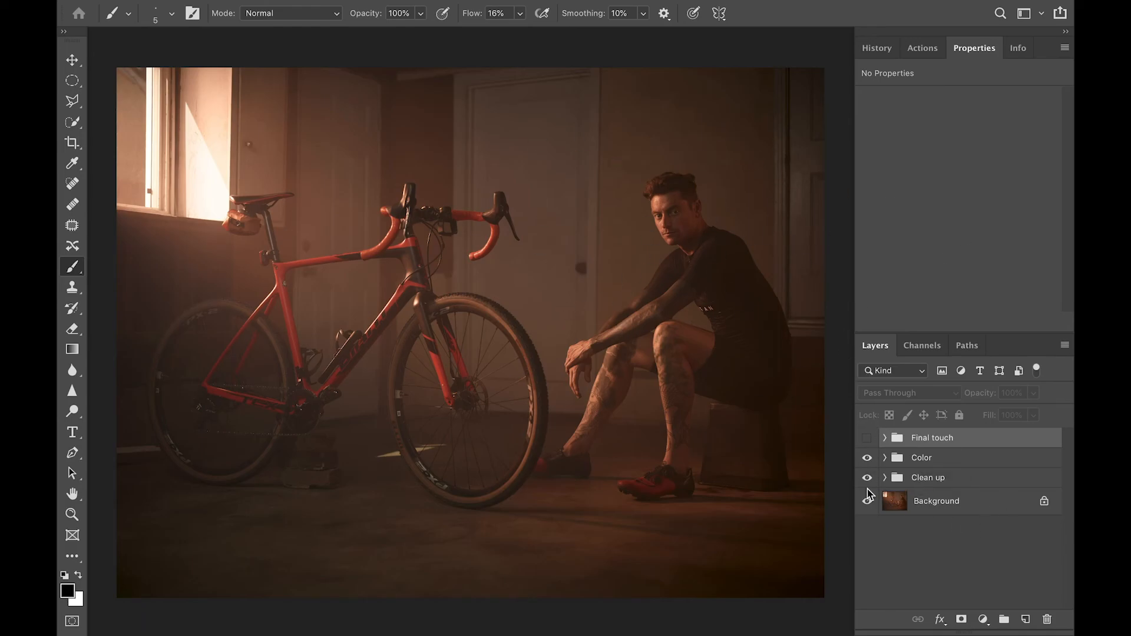
{"action": "left_click", "coordinate": [868, 439]}
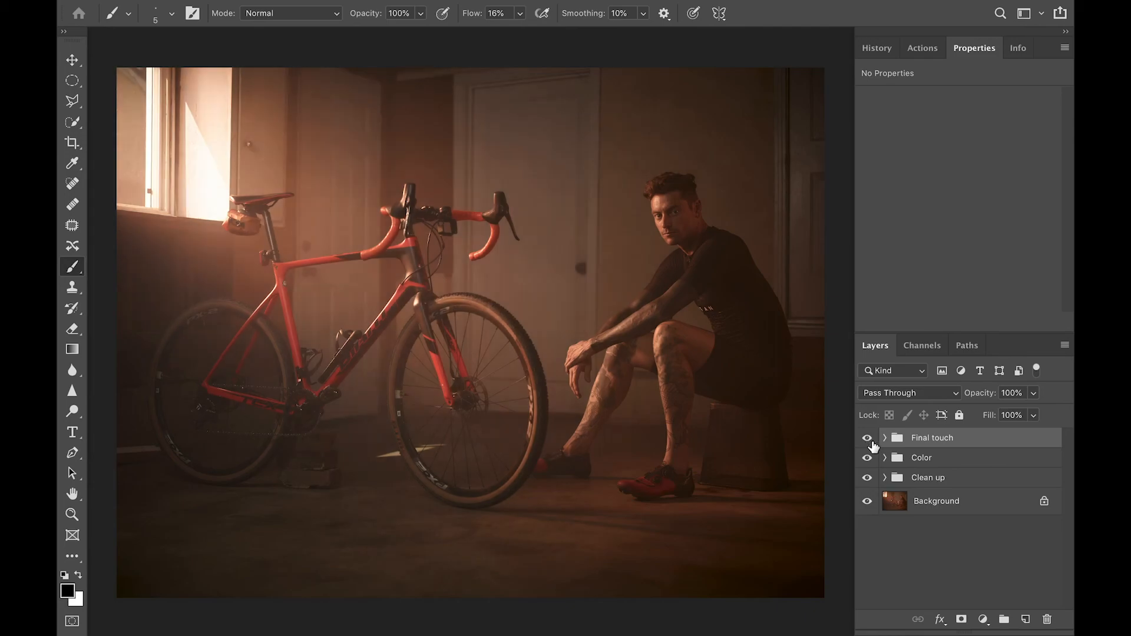
Nest Final touch, Color and Clean up into Group 1, then compare all edits on and off
{"action": "left_click", "coordinate": [916, 479], "text": "shift"}
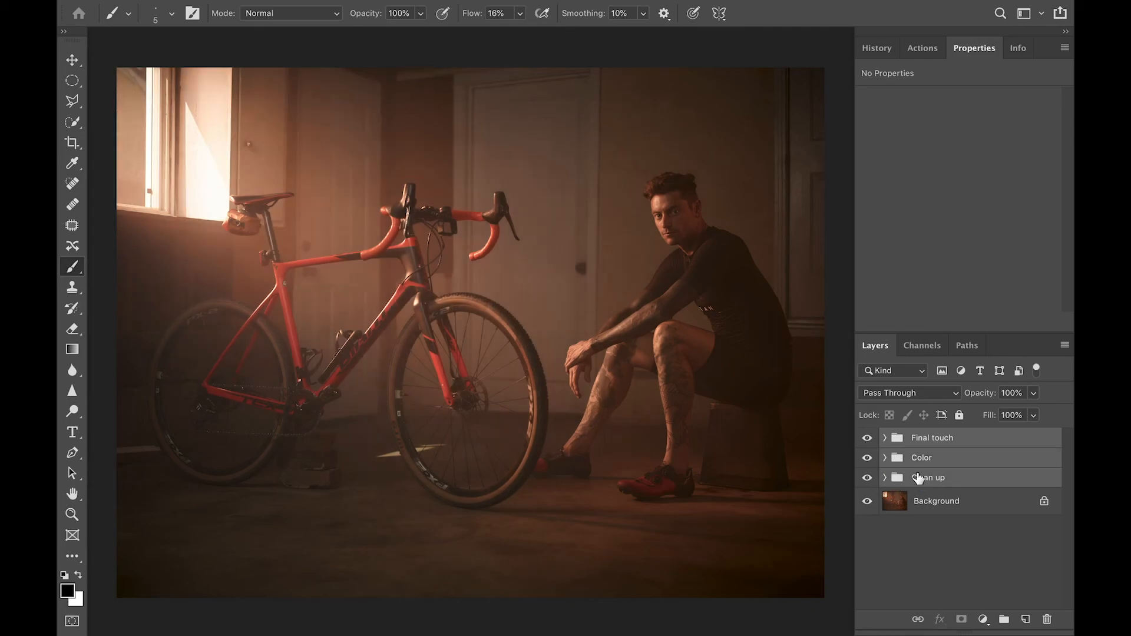
{"action": "key", "text": "ctrl+g"}
{"action": "left_click", "coordinate": [869, 439]}
{"action": "left_click", "coordinate": [870, 438]}
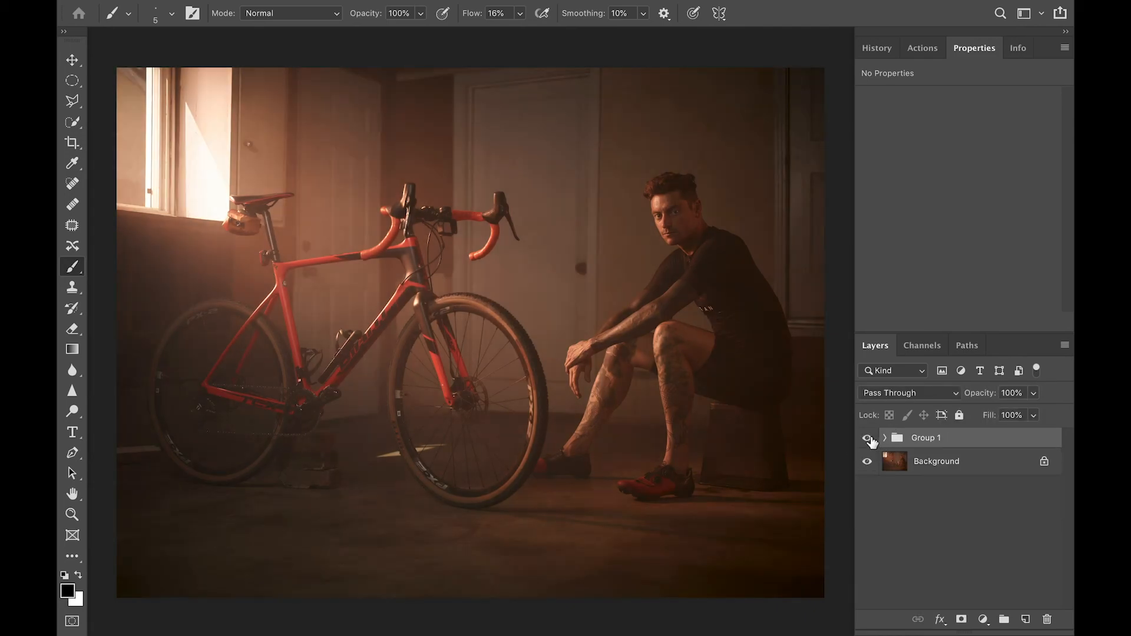